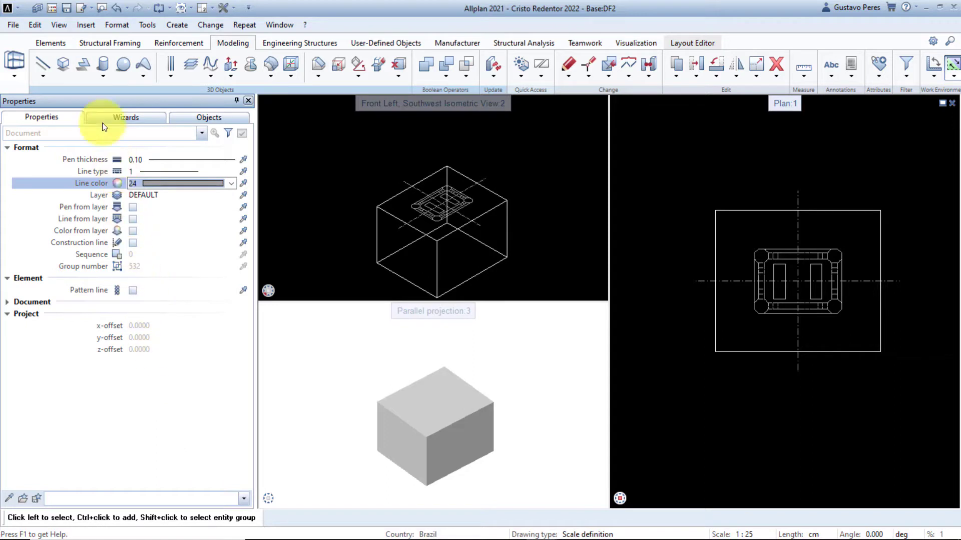
Step: Trace the octagon at the plan's upper-left corner as a 3D surface
click(82, 63)
scroll(766, 241, up, 4)
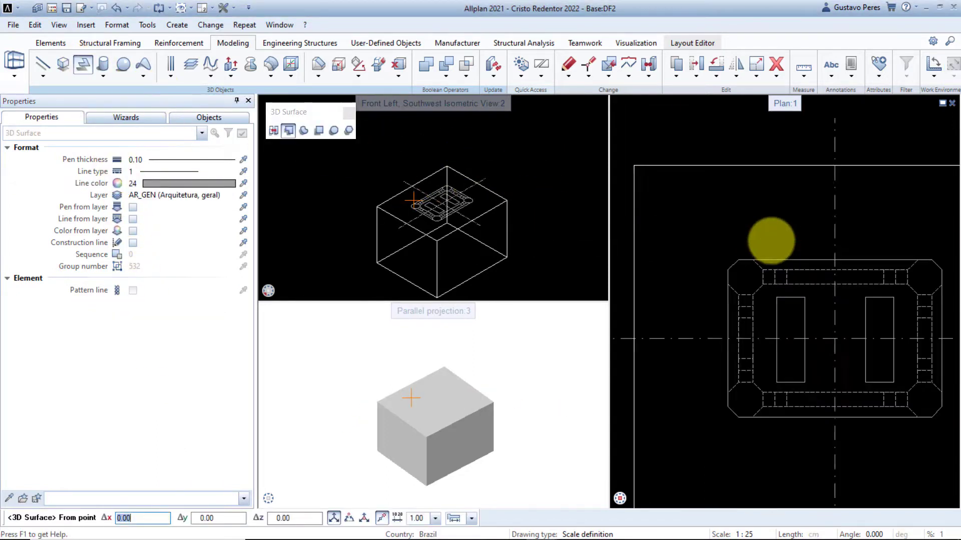
click(713, 268)
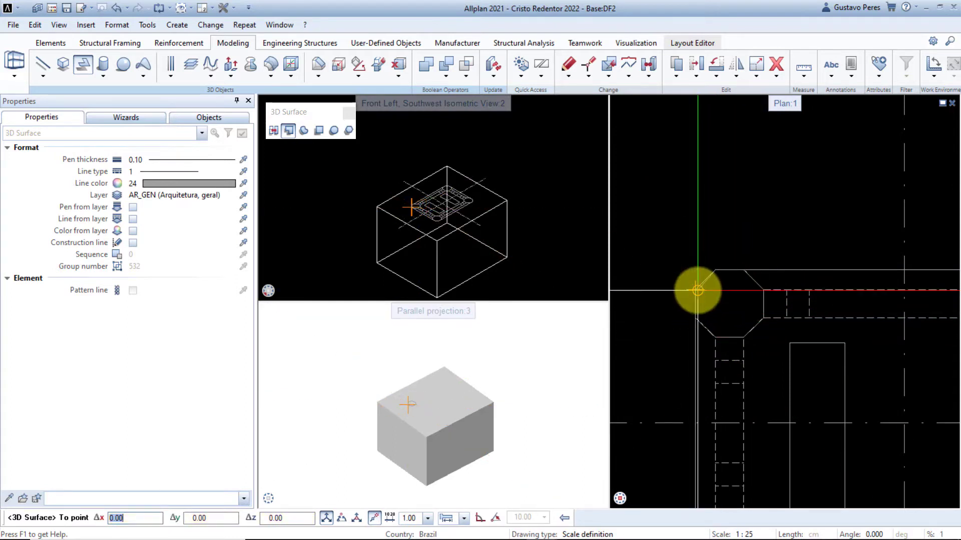
key(Escape)
key(Escape)
Step: Select the octagonal surface in the isometric view and isolate it by hiding all other elements
scroll(414, 199, up, 4)
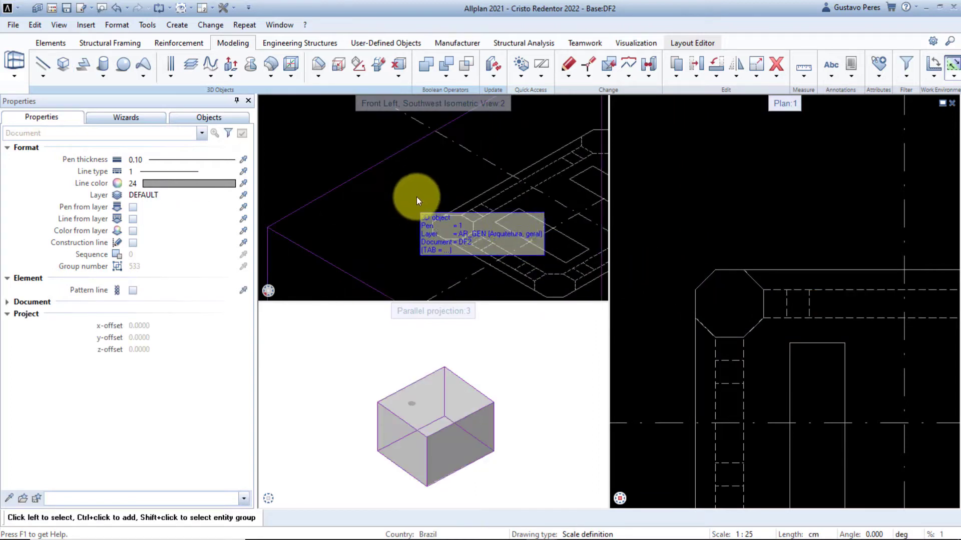
drag(417, 199, 478, 257)
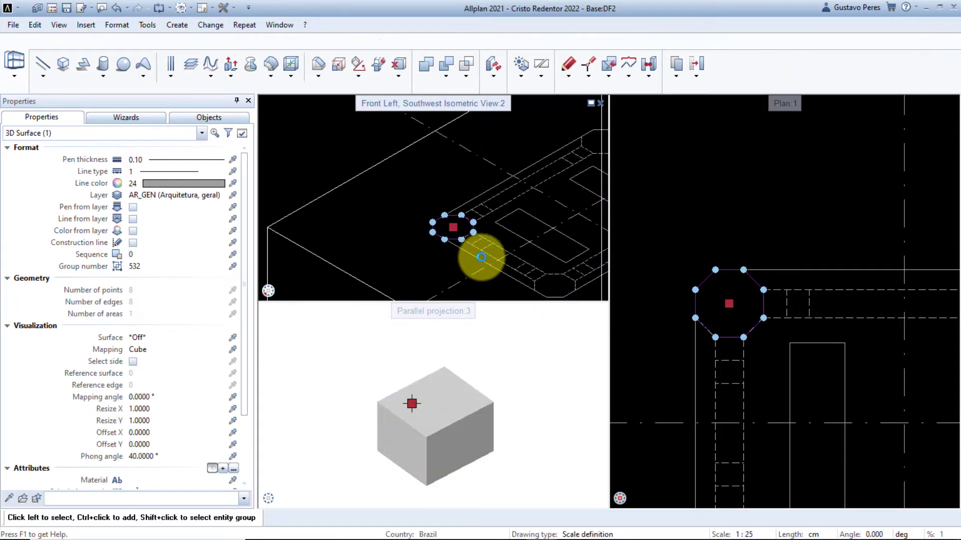
click(231, 121)
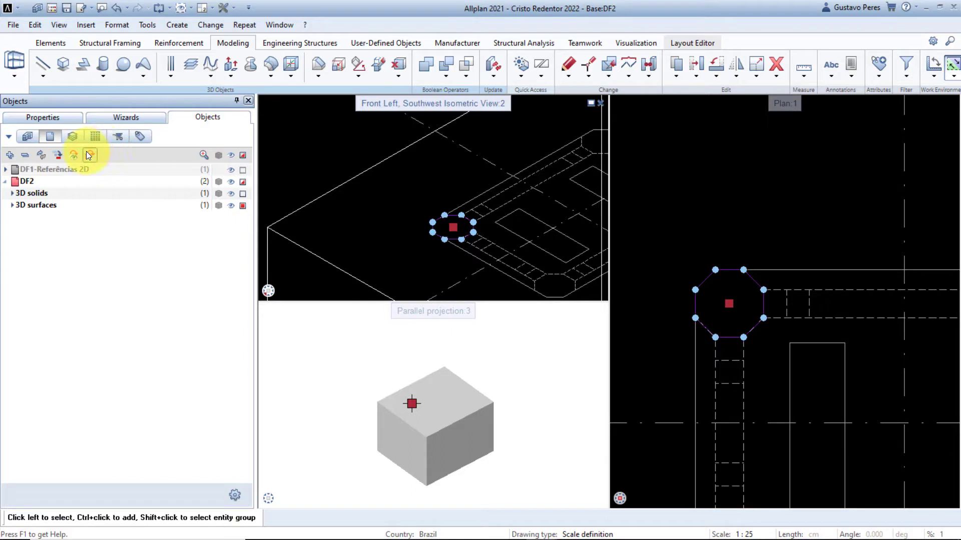
click(88, 155)
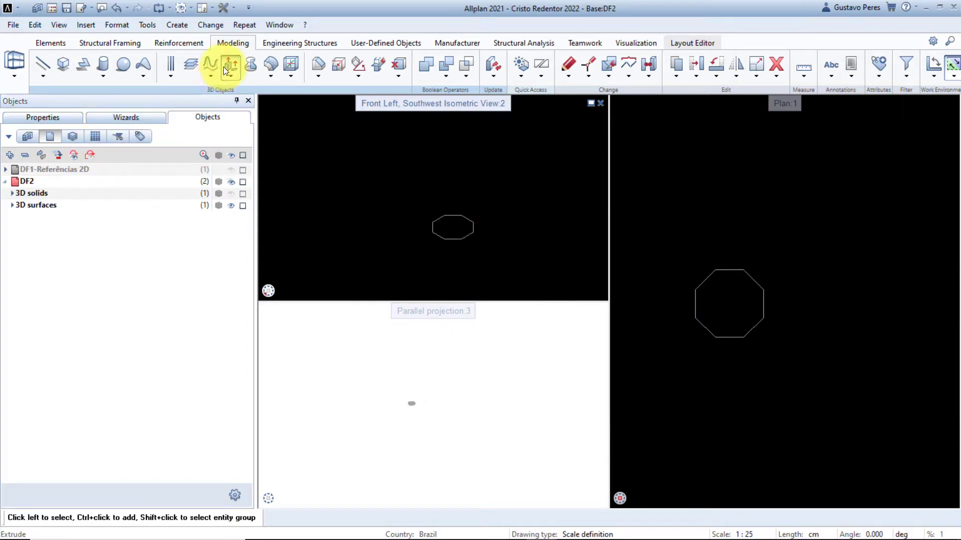
Step: Extrude the octagonal surface to a length of 240 cm and show the hidden elements again
click(227, 68)
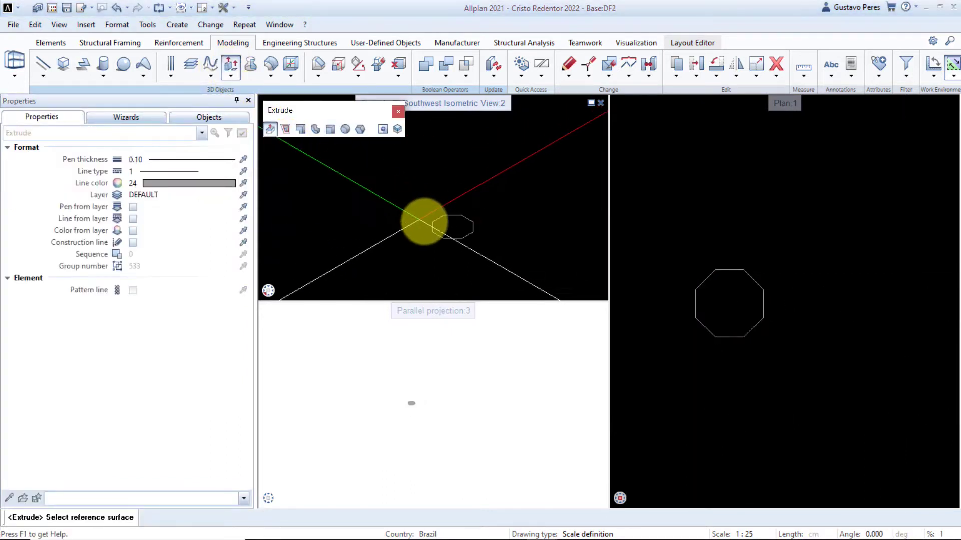
click(444, 229)
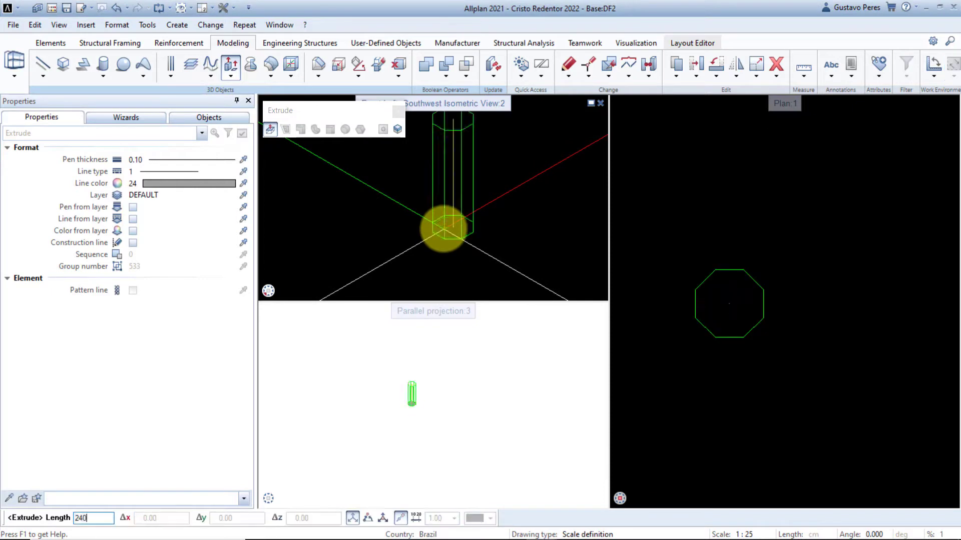
key(Return)
key(Escape)
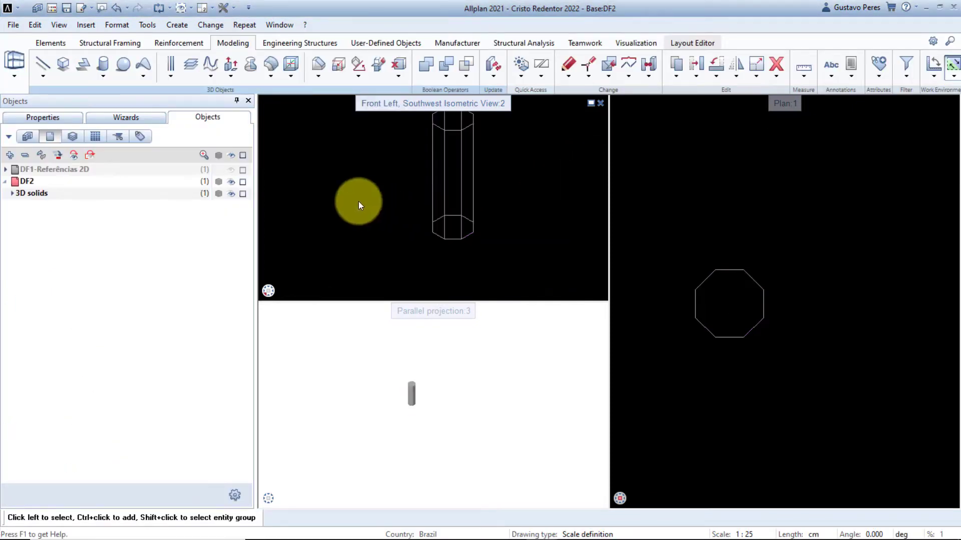
click(232, 155)
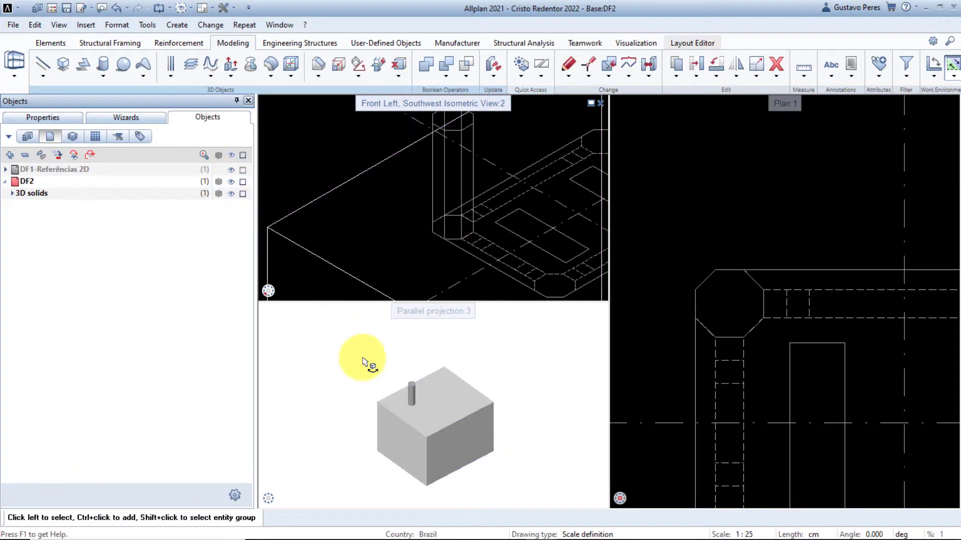
Step: Copy and mirror the octagonal column across the plan's vertical centre axis
scroll(398, 386, up, 3)
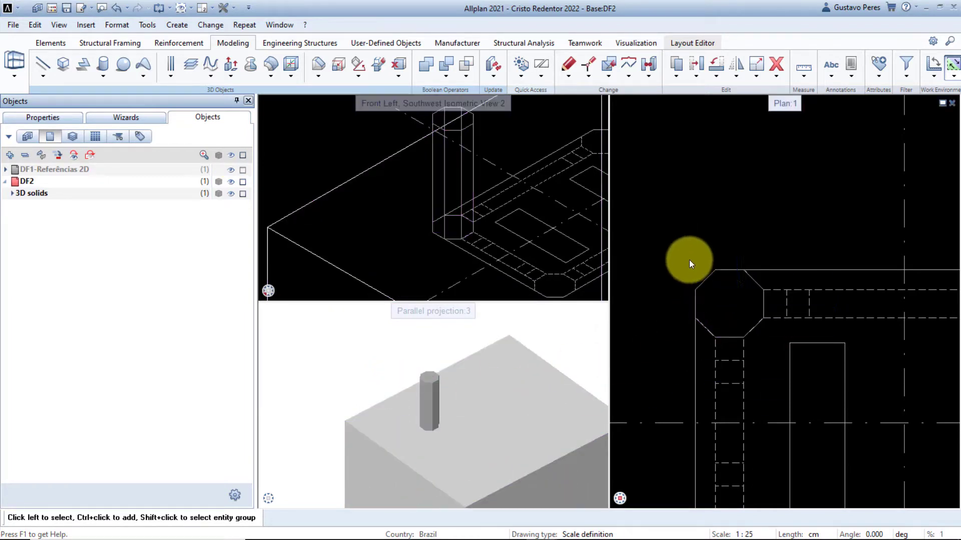
drag(676, 239, 780, 361)
key(ctrl+m)
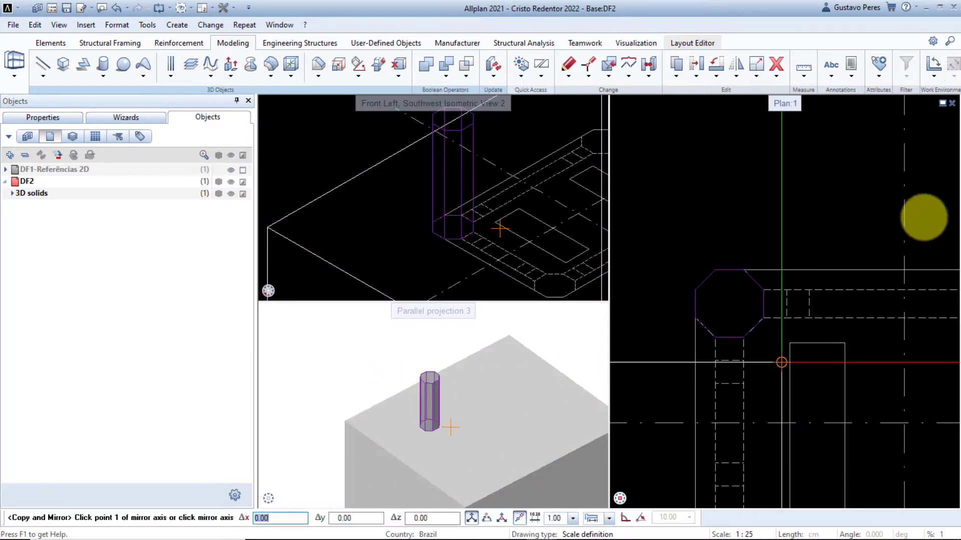
click(904, 211)
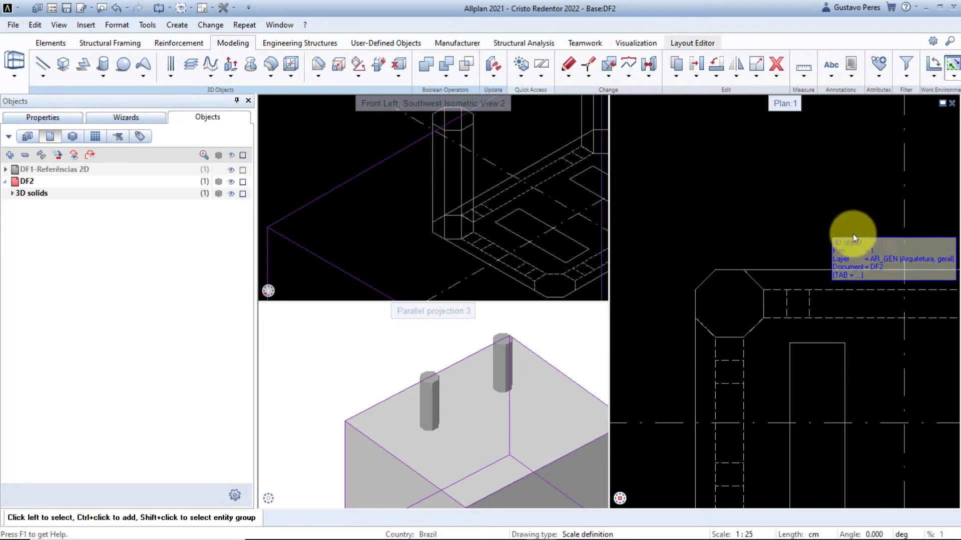
Step: Copy and mirror the two upper octagonal columns across the plan's horizontal centre axis
scroll(504, 382, up, 2)
scroll(688, 323, down, 3)
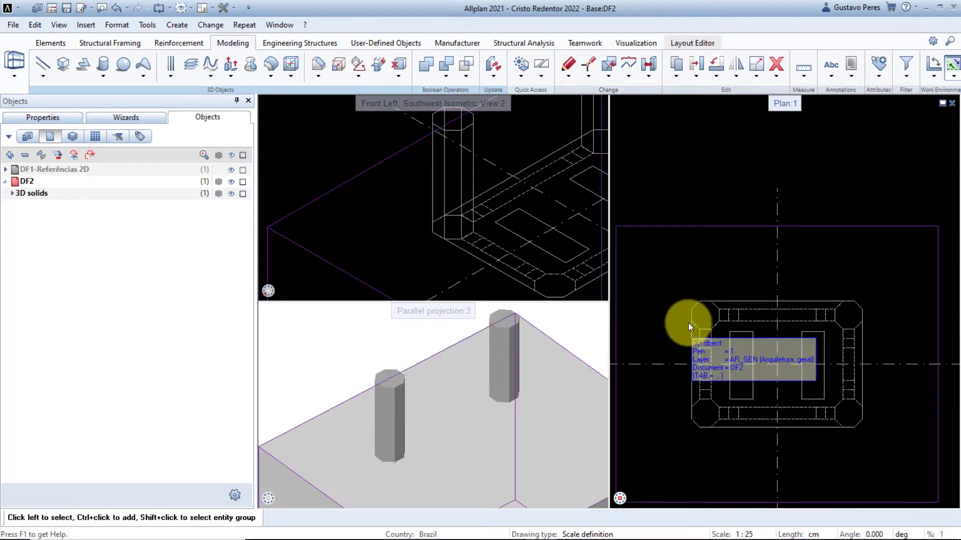
drag(678, 288, 872, 332)
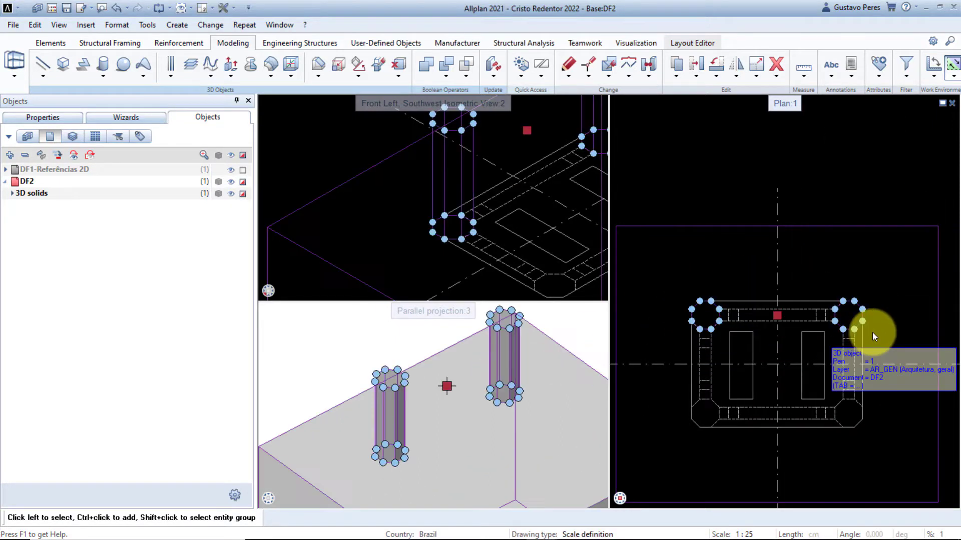
key(ctrl+m)
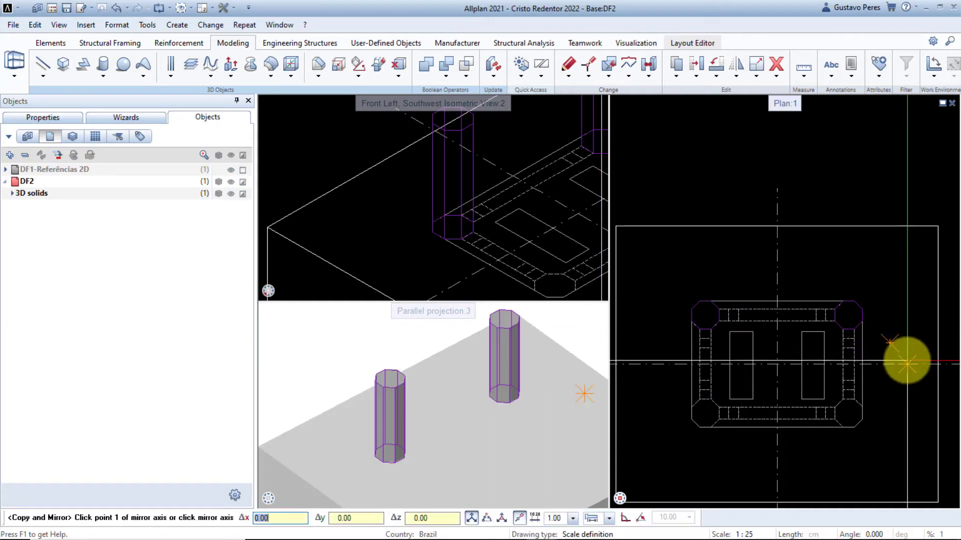
click(907, 363)
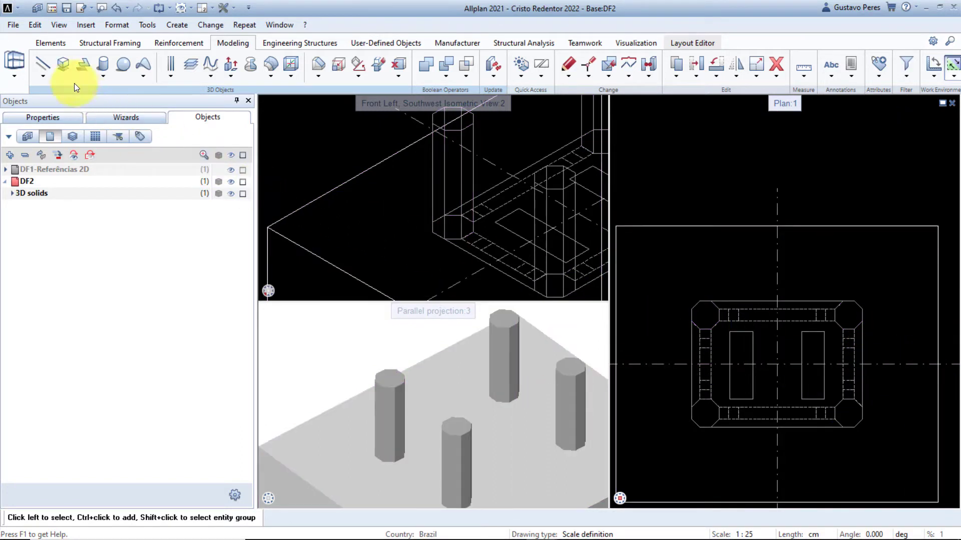
Step: Model a small box beside the base of the plan's lower-right column, starting at the column's inner corner along the dashed beam outline
click(66, 70)
scroll(315, 171, up, 5)
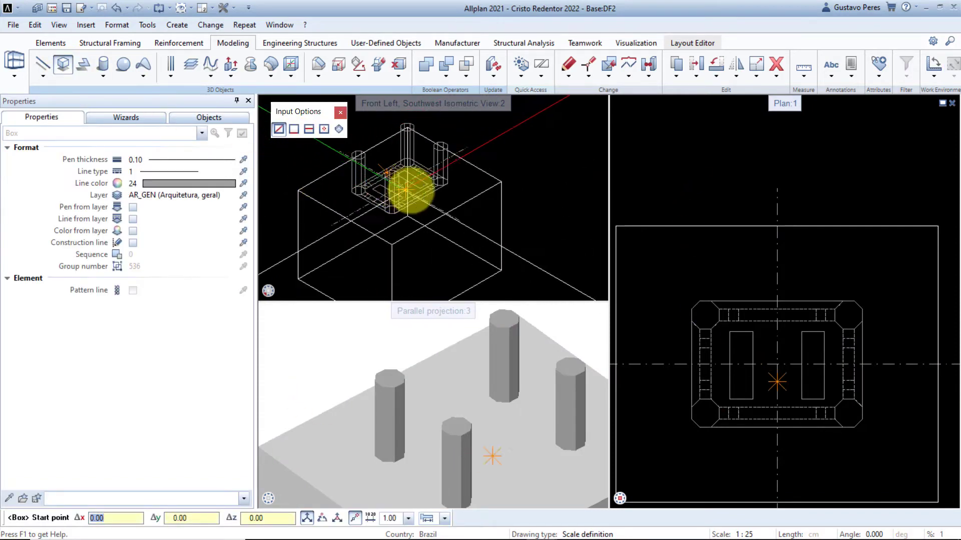
scroll(421, 185, up, 3)
click(498, 184)
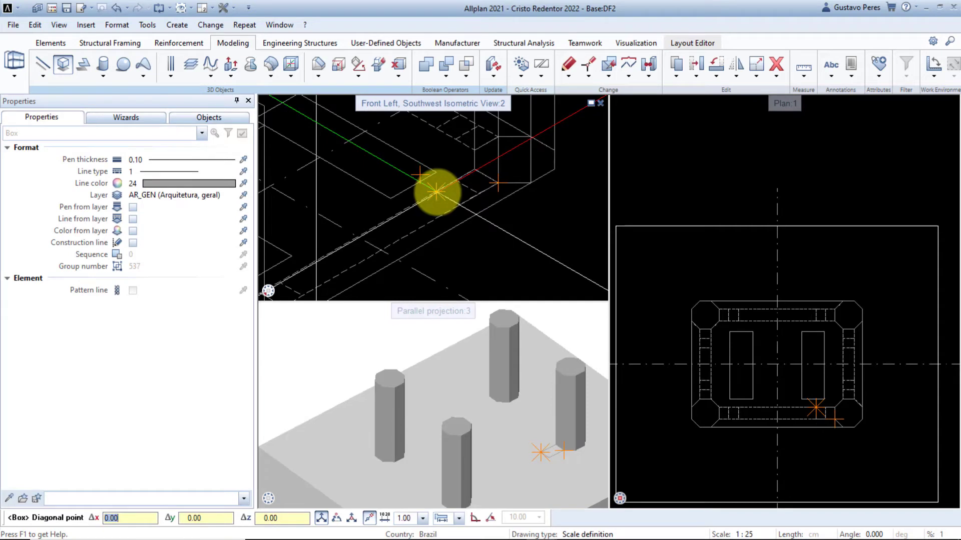
key(Return)
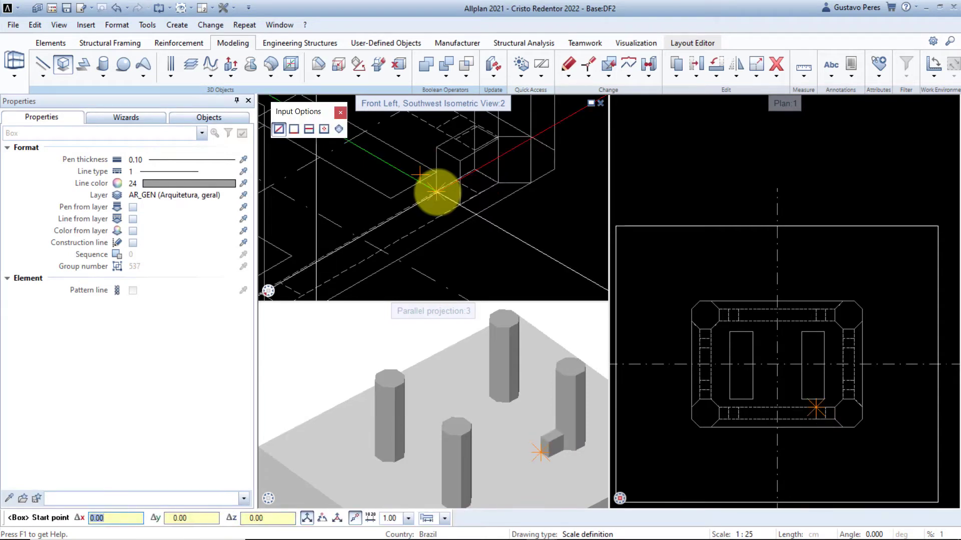
key(Escape)
Step: Copy the small box to the opposite end of the dashed beam outline, against the plan's lower-left column
key(c)
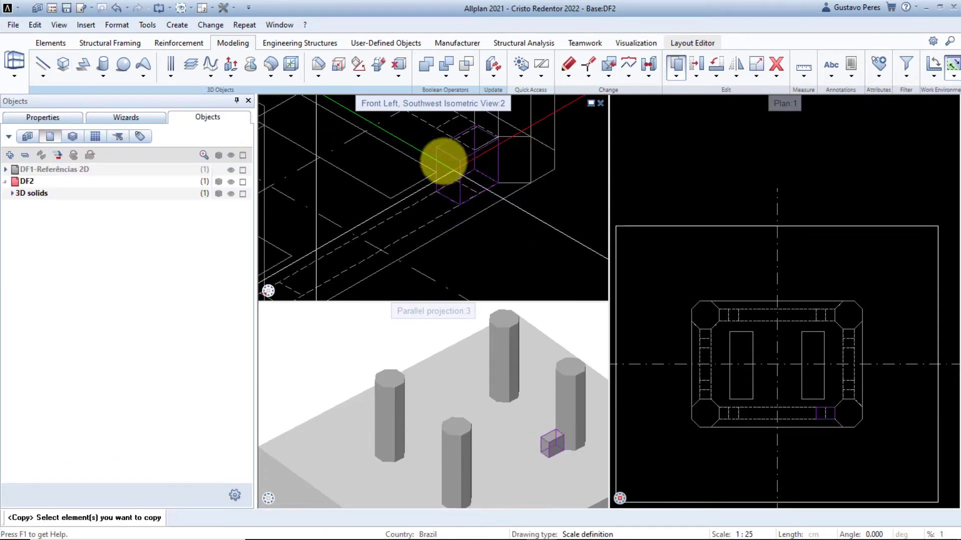
click(444, 161)
click(436, 146)
scroll(455, 190, down, 3)
middle_drag(410, 153, 459, 224)
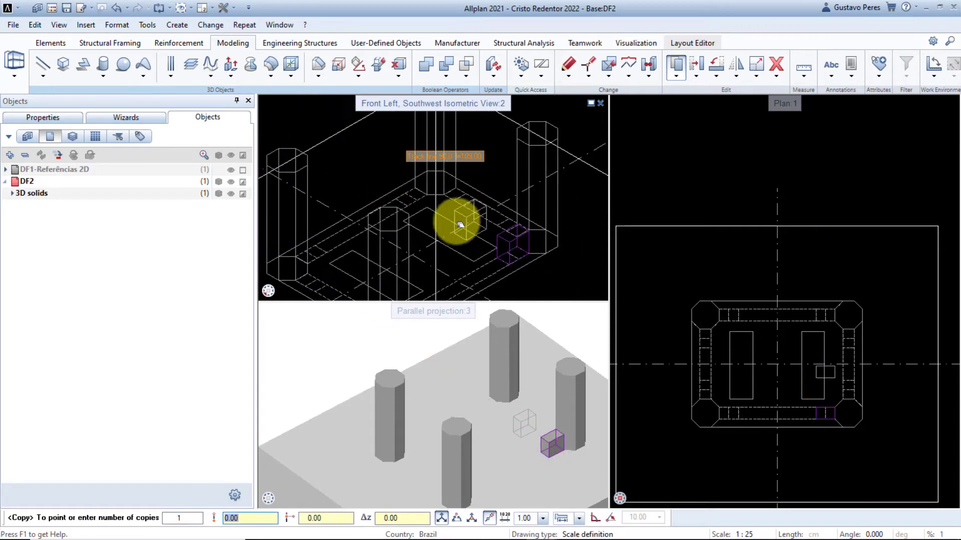
scroll(384, 226, up, 4)
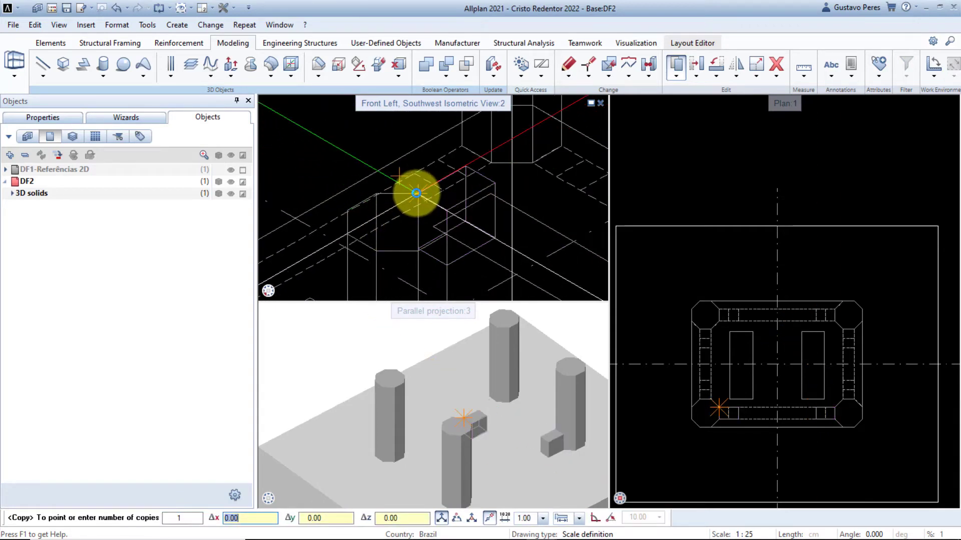
click(409, 188)
Step: Select both small boxes and isolate them by hiding all other elements
scroll(425, 200, down, 3)
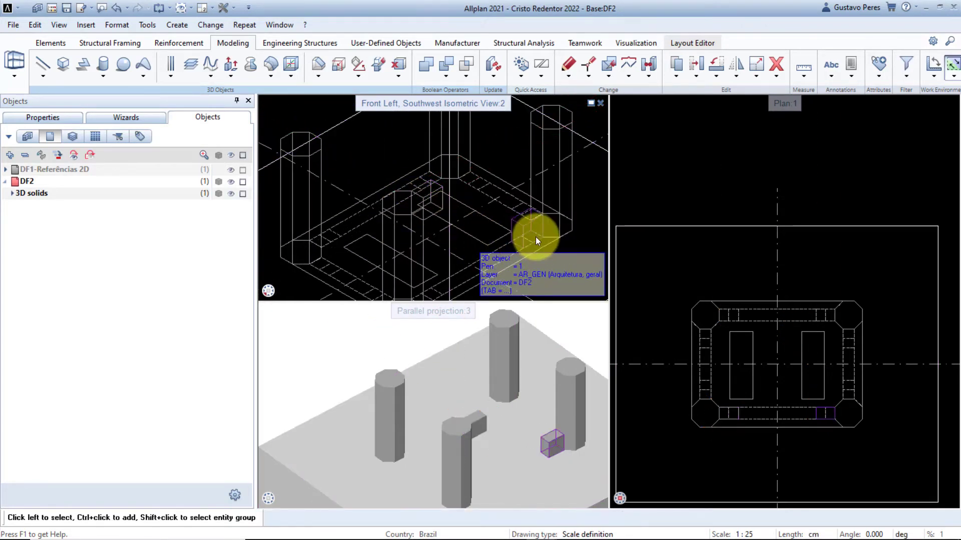
click(535, 236)
scroll(441, 203, up, 2)
ctrl+click(439, 202)
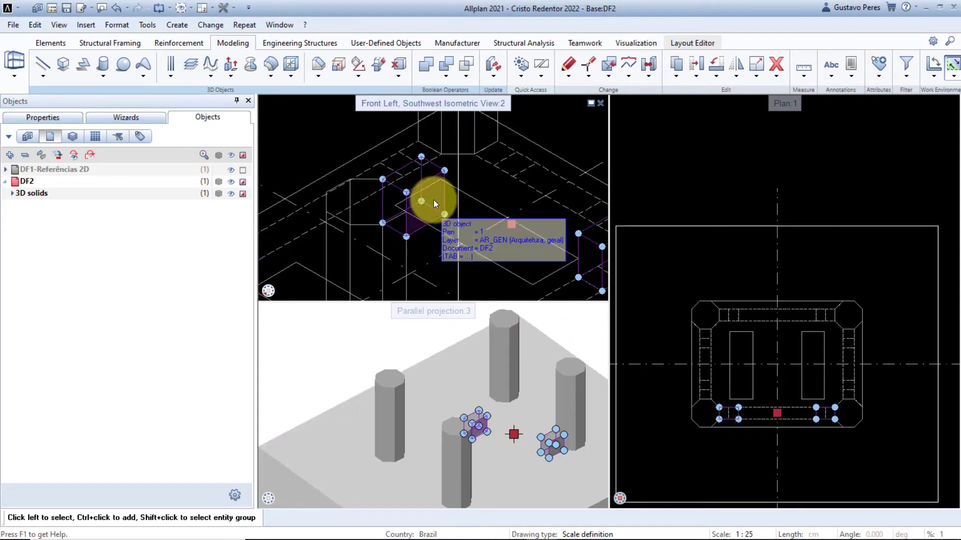
click(90, 155)
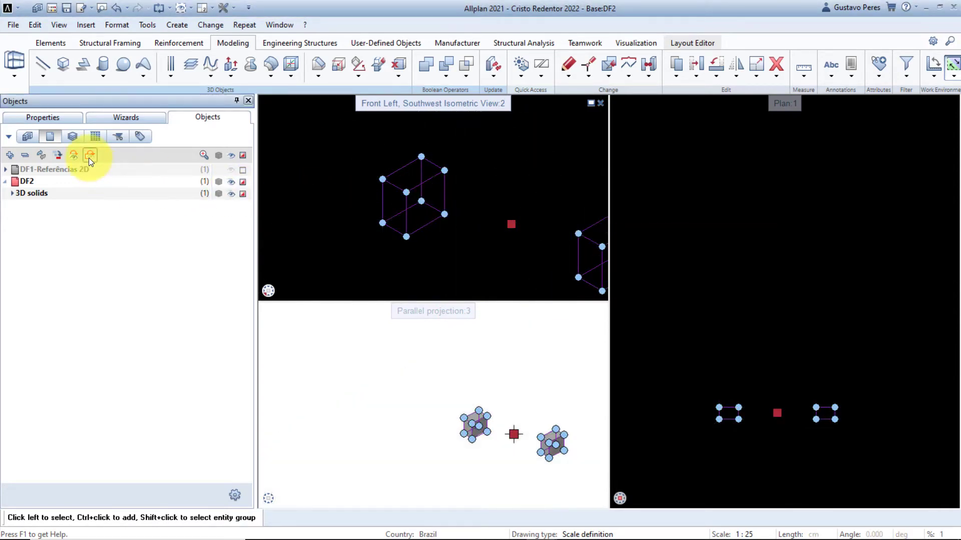
Step: Draw a closed sloping 3D line profile in the box from the lower-right column, joining side-face edge midpoints to top-edge midpoints
click(44, 64)
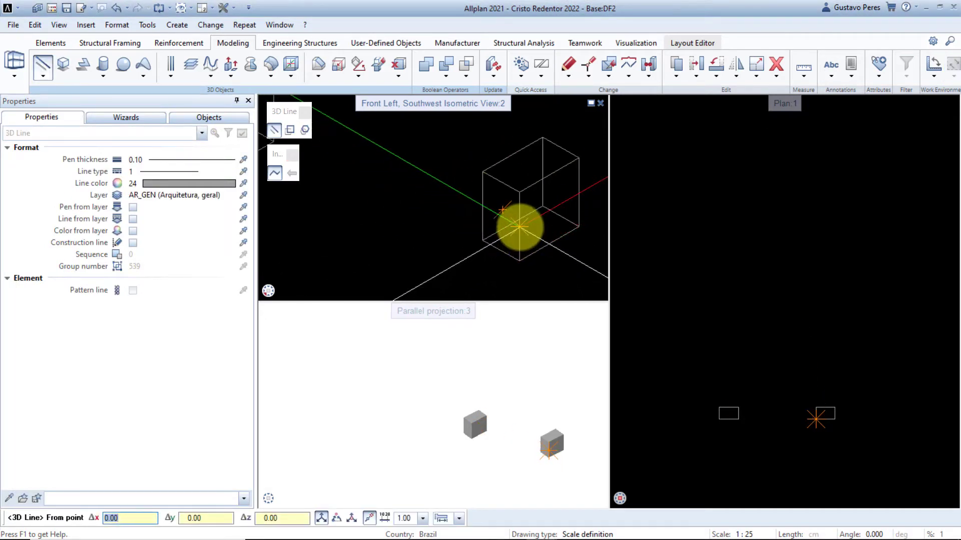
click(519, 226)
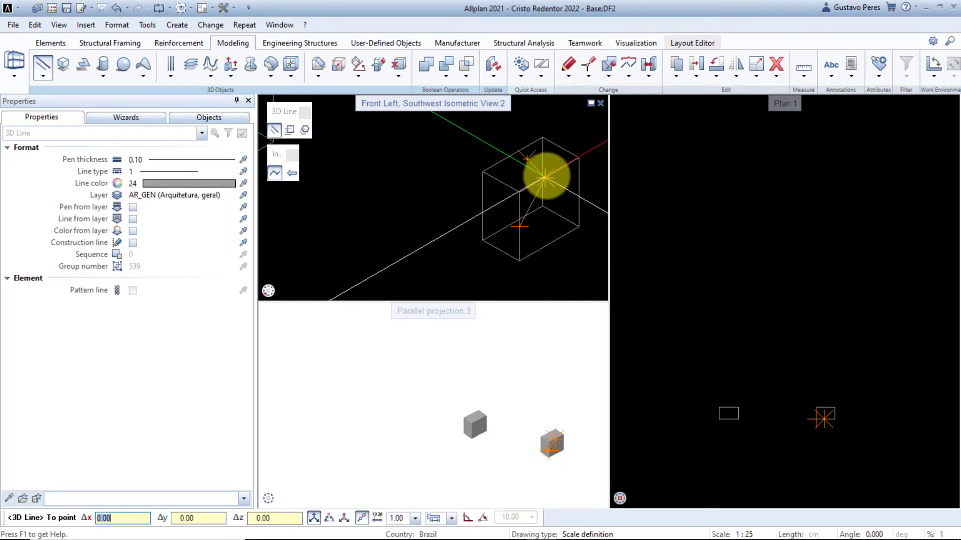
click(548, 174)
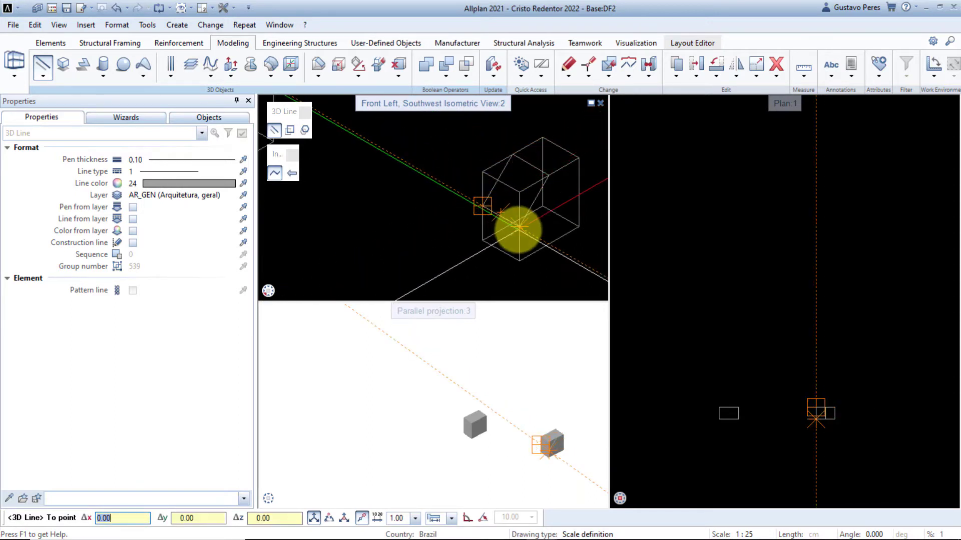
click(518, 229)
key(Escape)
key(Escape)
Step: Copy the sloping profile from its rear top-edge midpoint to the mid-height of the other box's rear inner edge
key(c)
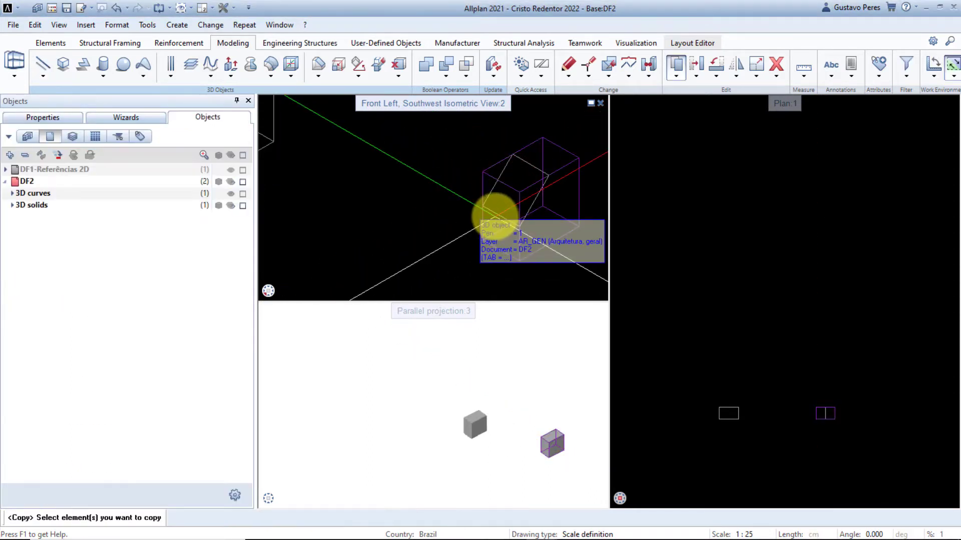
click(493, 214)
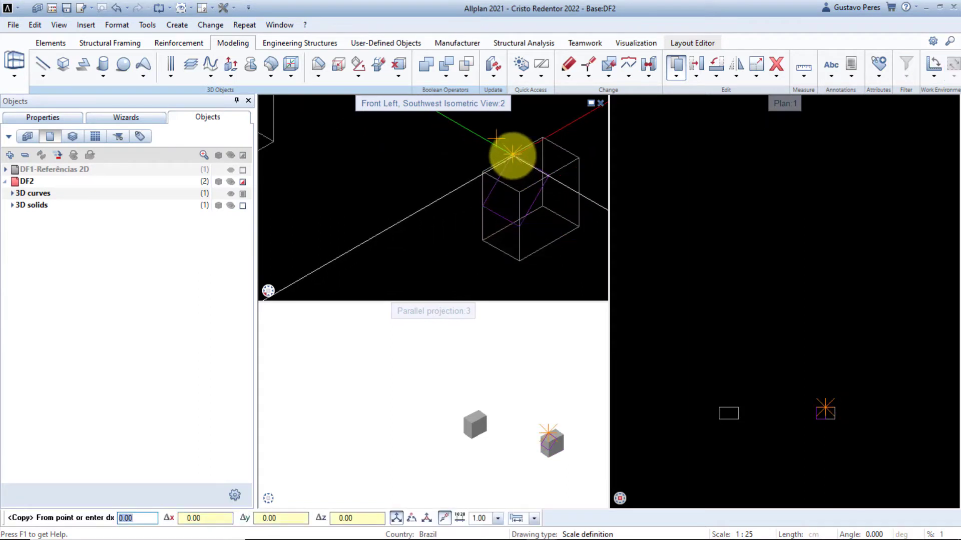
click(512, 155)
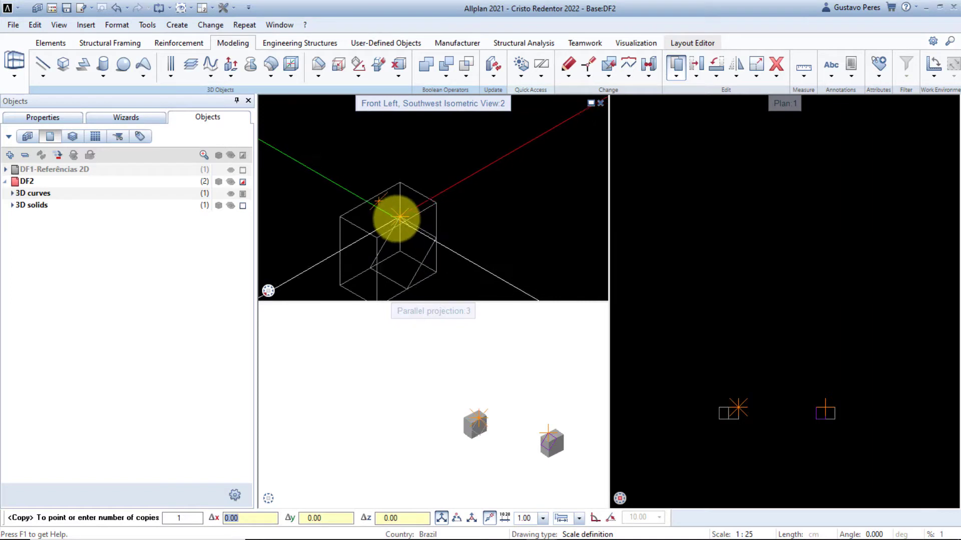
click(395, 216)
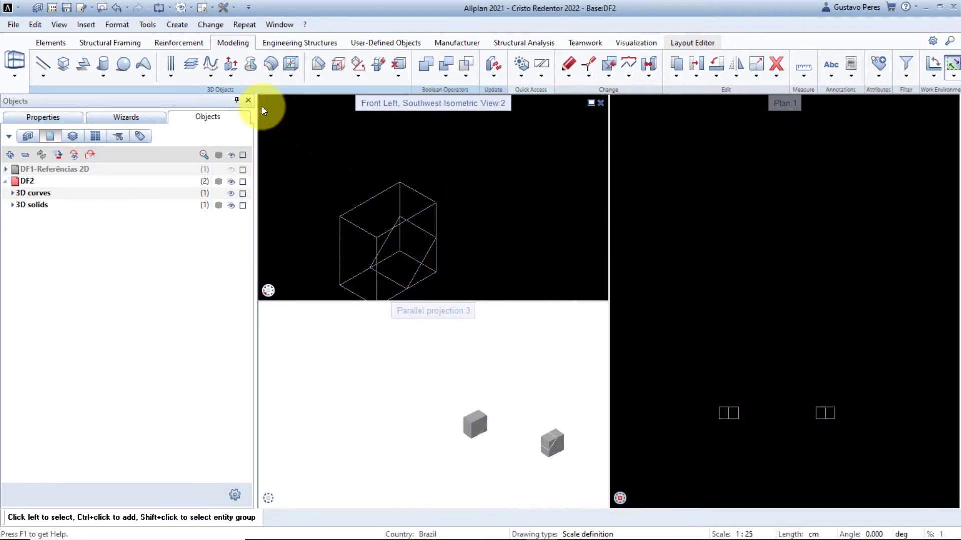
Step: Loft a solid sloping beam between the matching 3D line profiles in the two small boxes
click(229, 77)
click(256, 132)
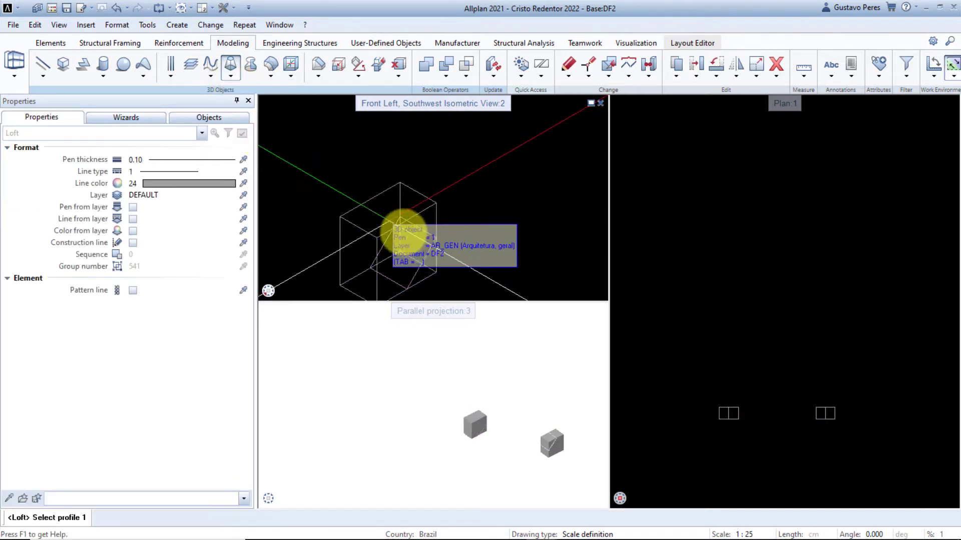
click(427, 251)
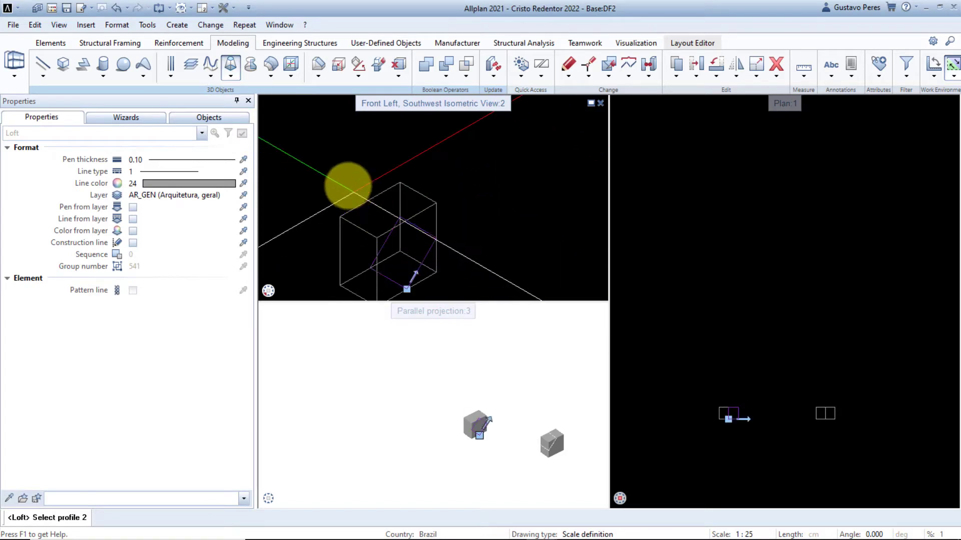
scroll(349, 188, down, 3)
middle_drag(486, 235, 407, 155)
scroll(437, 178, up, 4)
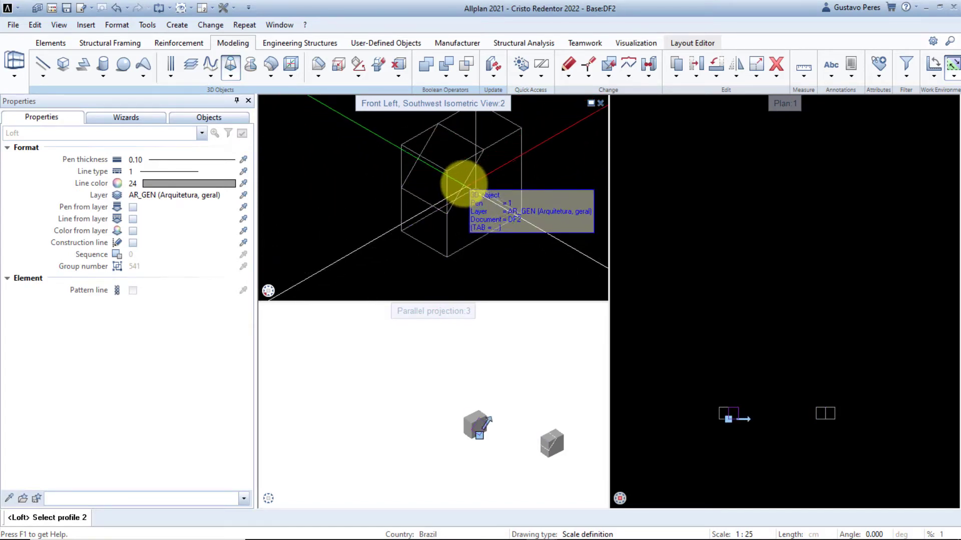
click(463, 185)
scroll(475, 200, down, 3)
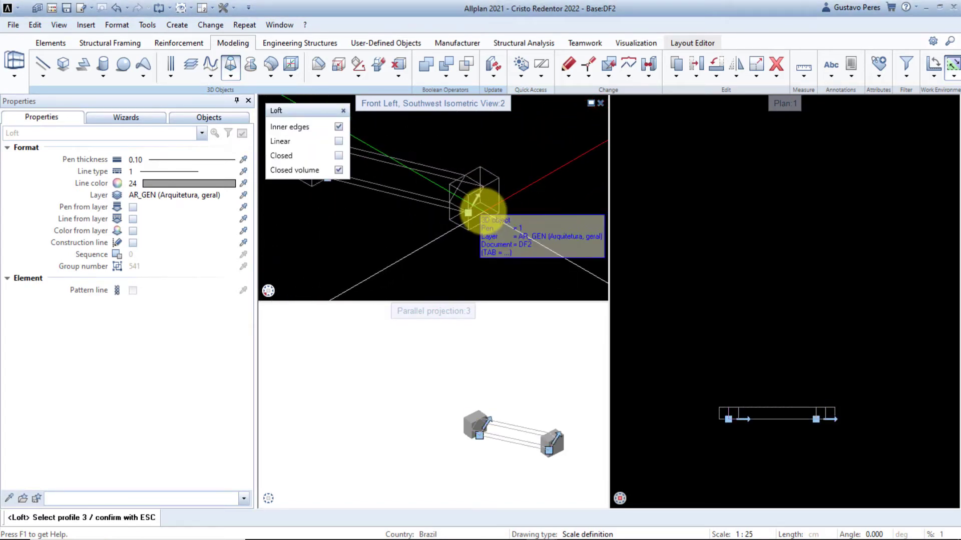
middle_drag(482, 207, 526, 232)
key(Escape)
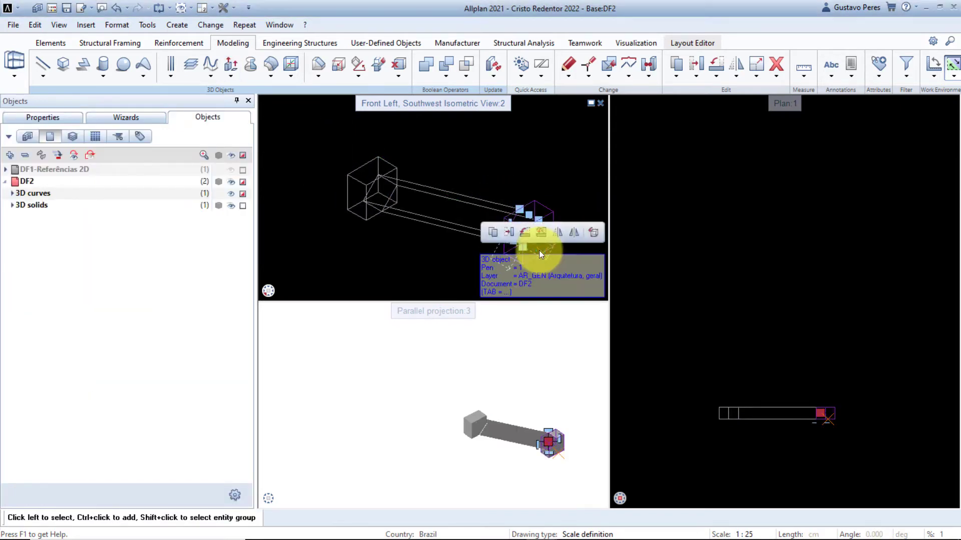
Step: Delete the two 3D line profiles, keeping the boxes and the lofted beam
click(355, 149)
drag(406, 223, 409, 223)
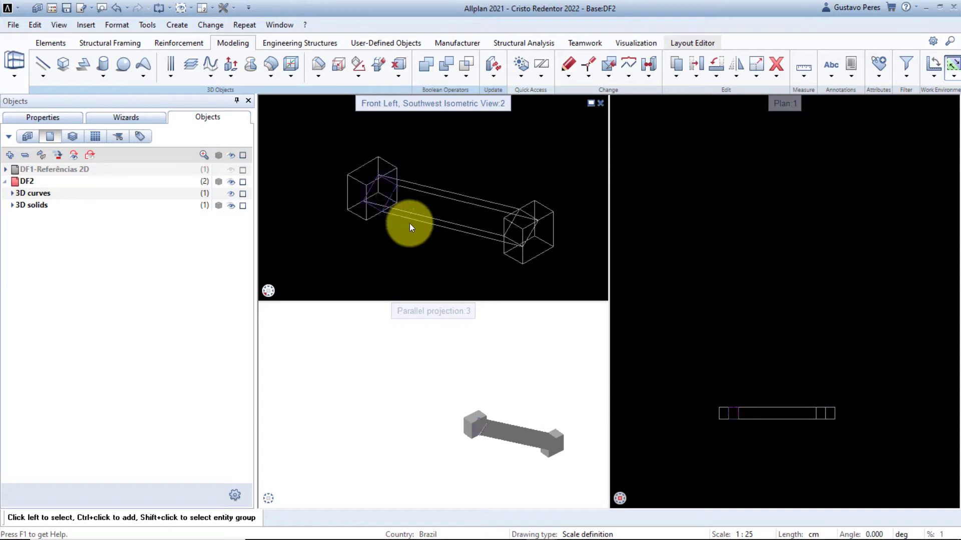
key(Delete)
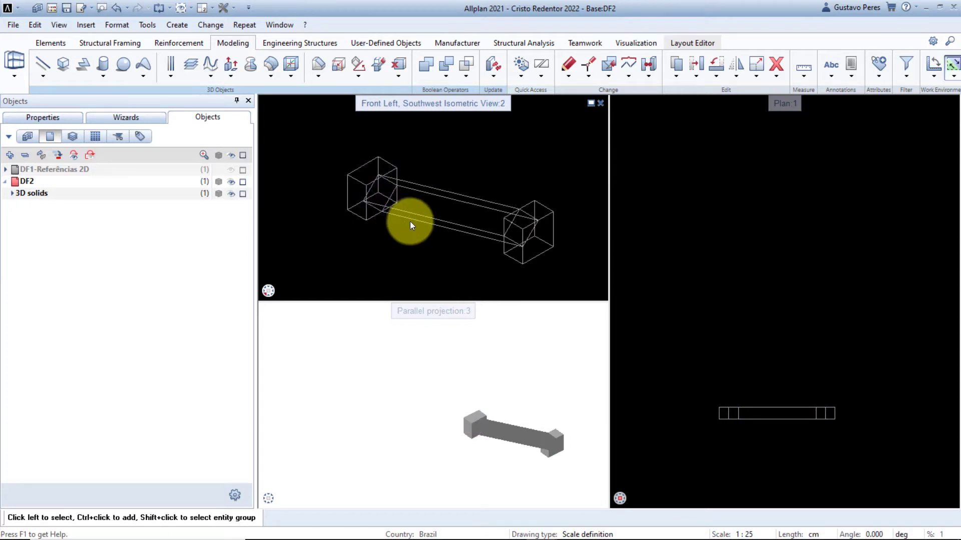
Step: Unite the lofted beam and the two end boxes into one solid
click(426, 63)
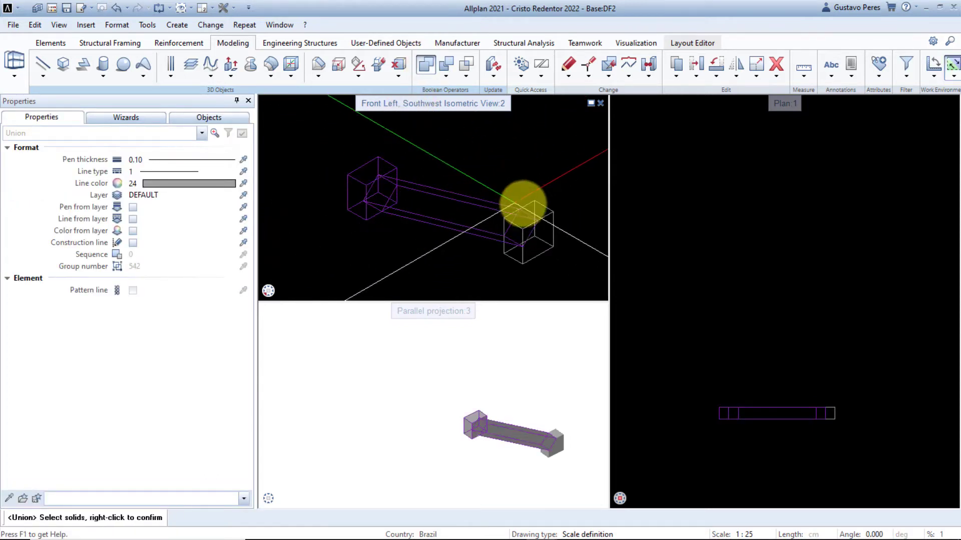
click(522, 203)
right_click(515, 171)
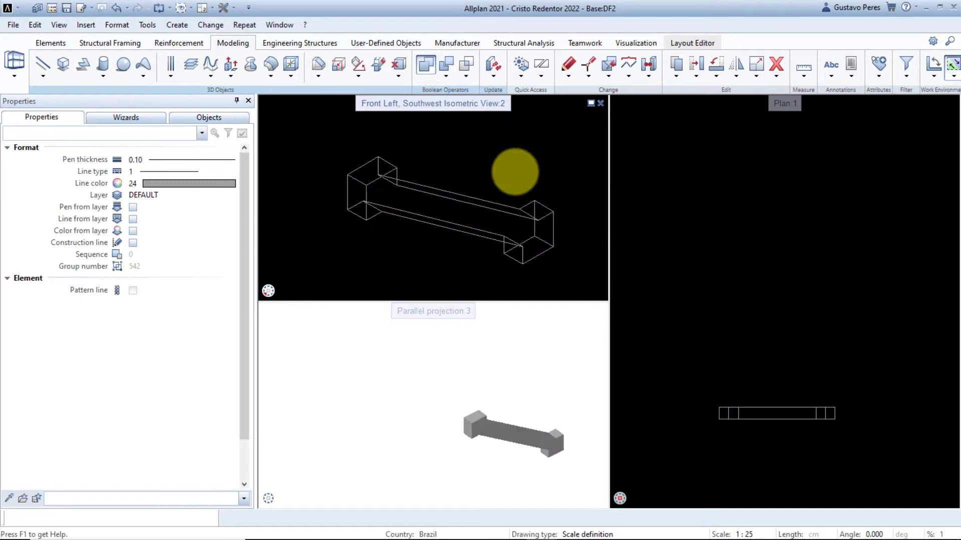
key(Escape)
middle_drag(482, 406, 424, 384)
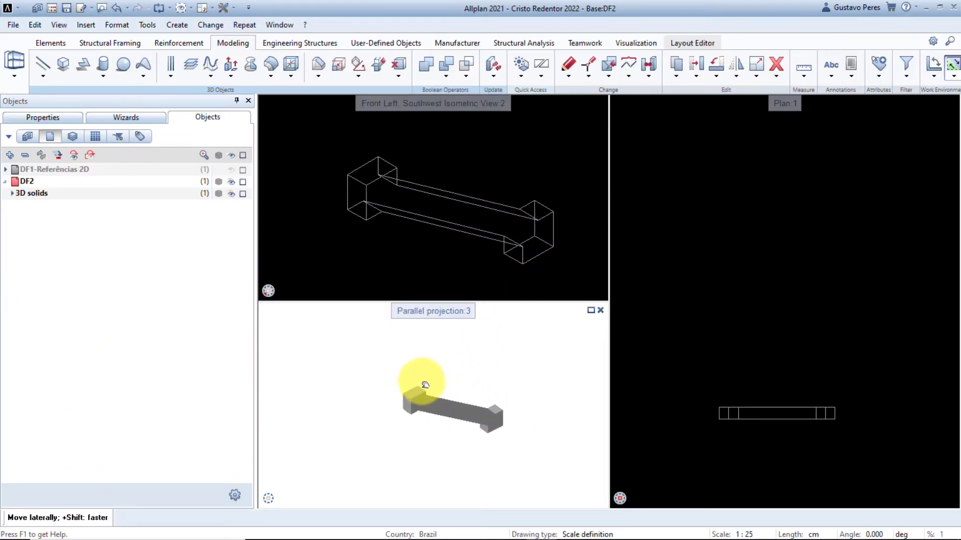
Step: Redisplay all hidden elements and copy the united beam from its inner corner by the plan's lower-right column to the lower vertex of the upper-left column
click(231, 156)
middle_drag(477, 252, 451, 238)
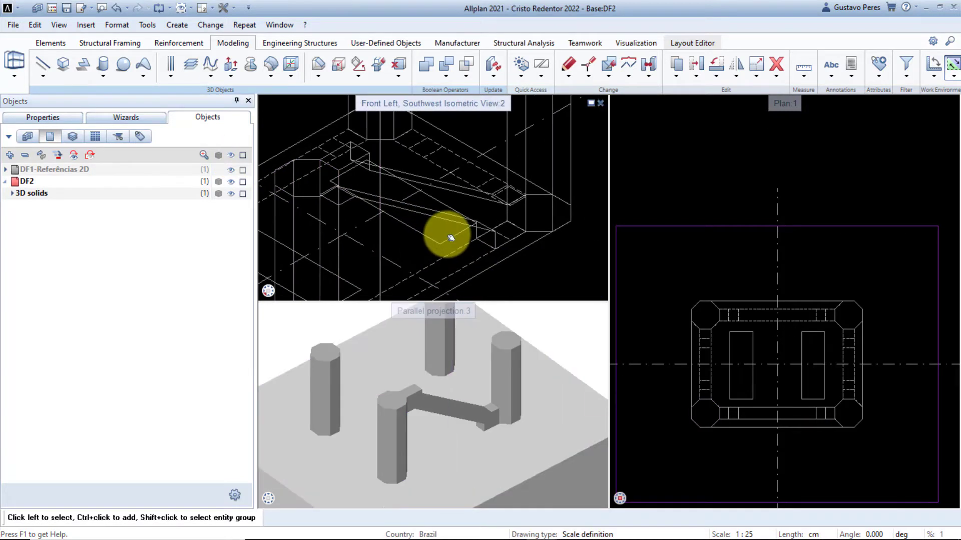
key(c)
click(474, 227)
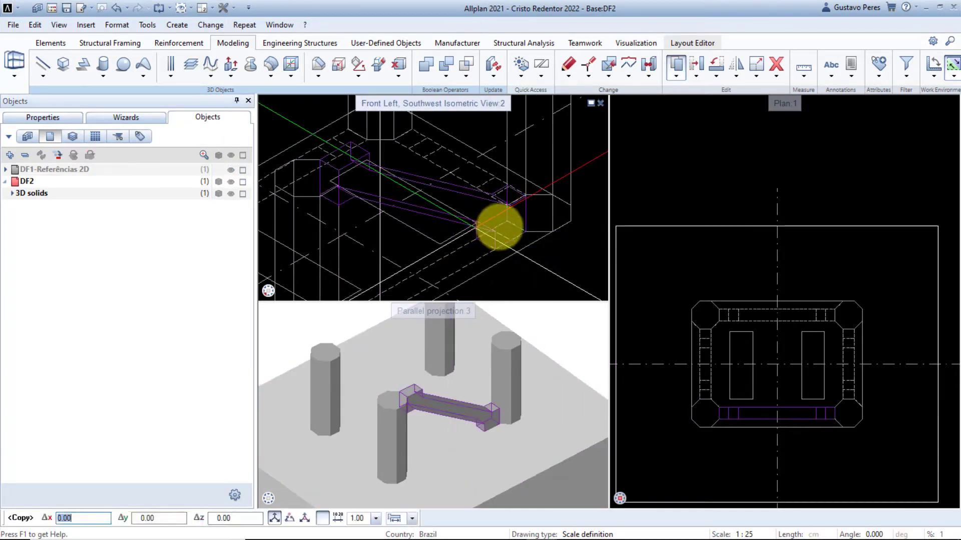
scroll(516, 221, up, 2)
click(516, 212)
scroll(515, 215, down, 2)
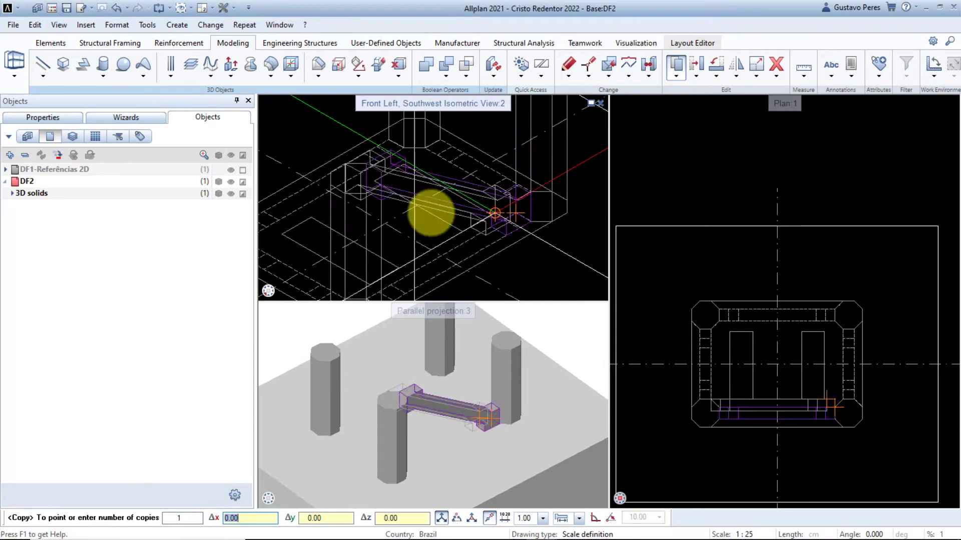
scroll(403, 278, up, 5)
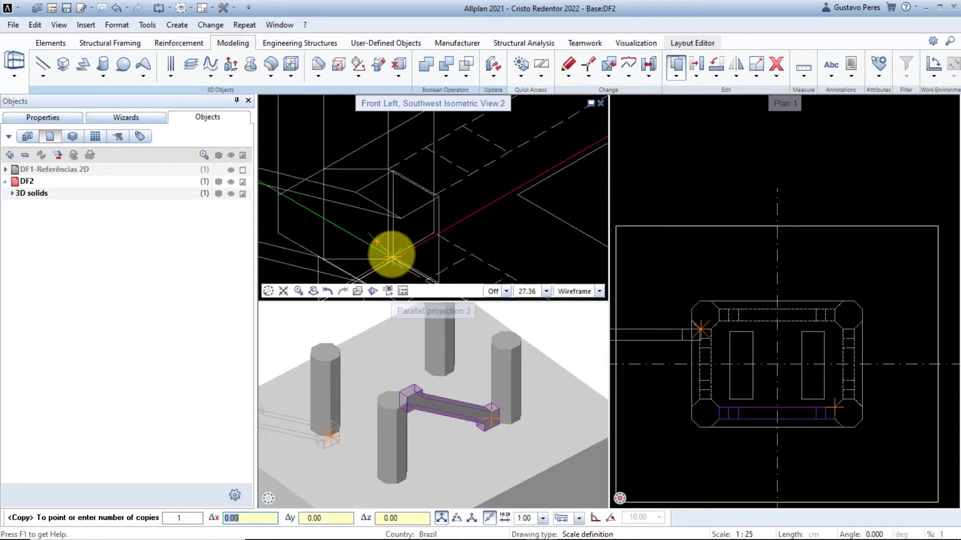
scroll(398, 249, down, 3)
click(444, 219)
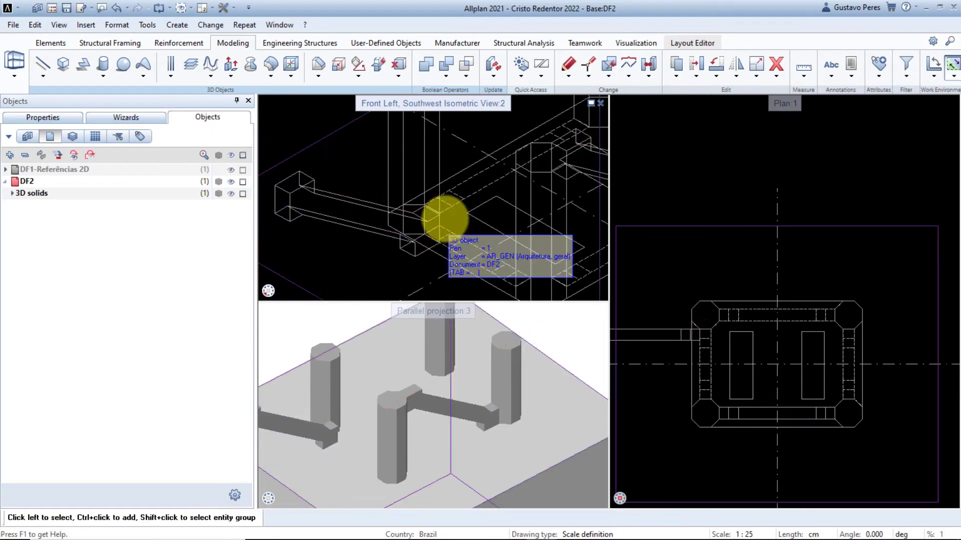
Step: Rotate the copied beam by 90 degrees about its corner at the plan's upper-left column
click(362, 205)
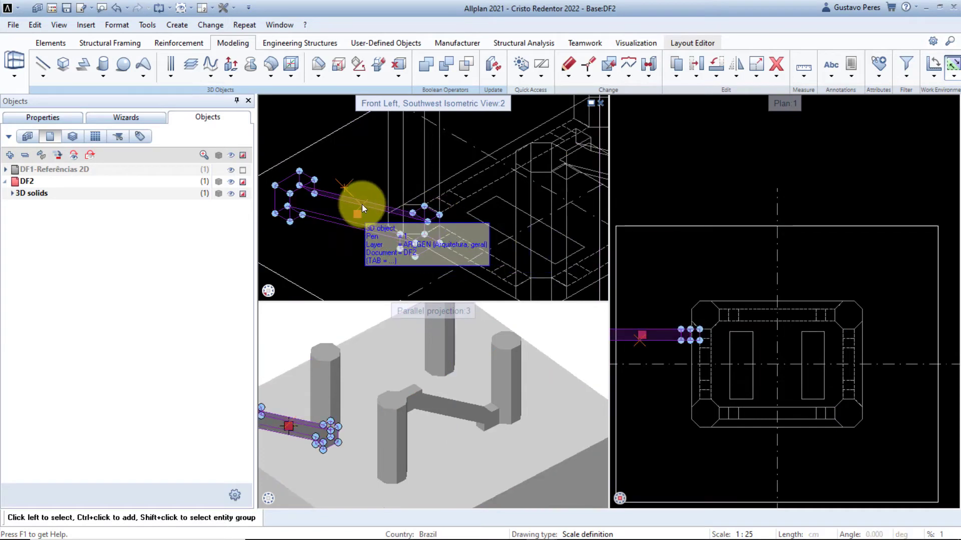
key(r)
click(423, 232)
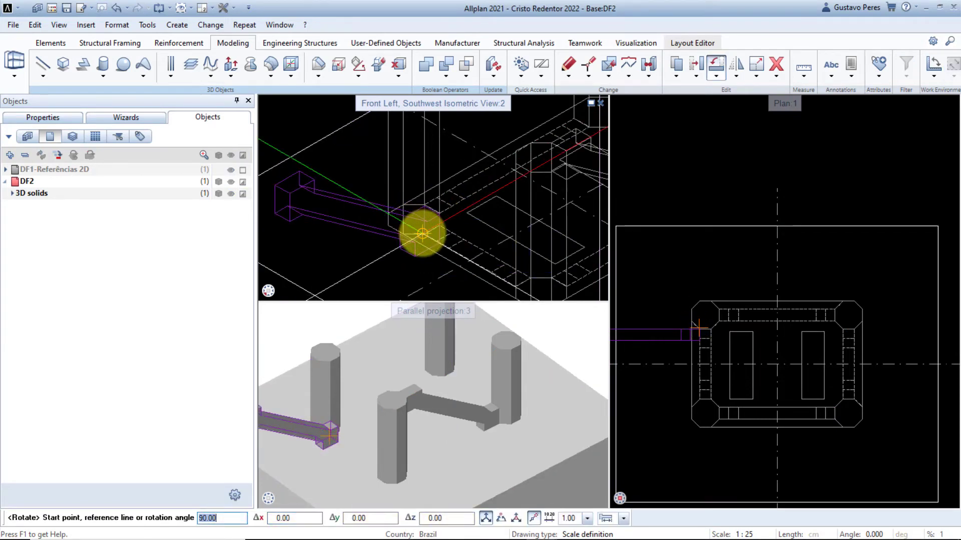
key(Return)
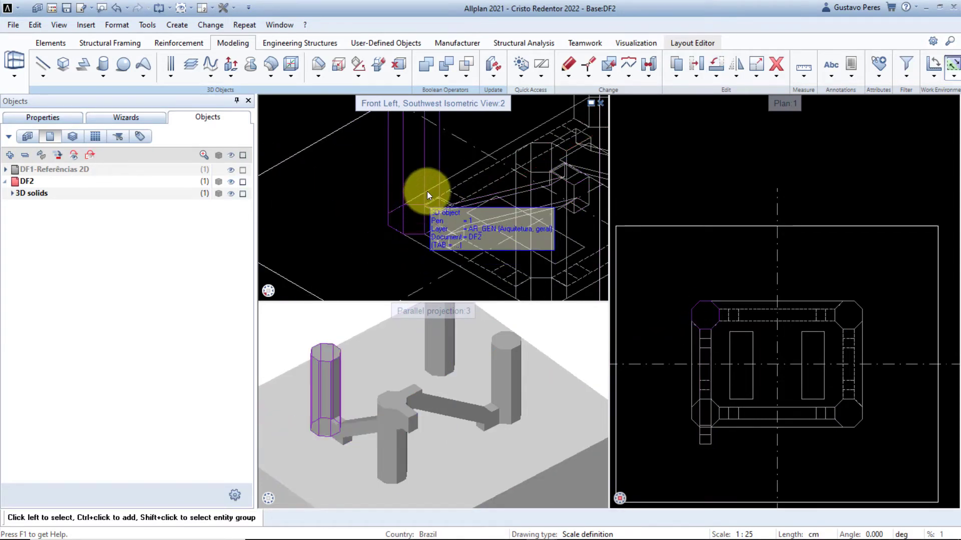
Step: Isolate the rotated beam with the plan's two left-hand columns and show them in the left elevation
click(437, 198)
ctrl+click(456, 211)
middle_drag(545, 236, 470, 195)
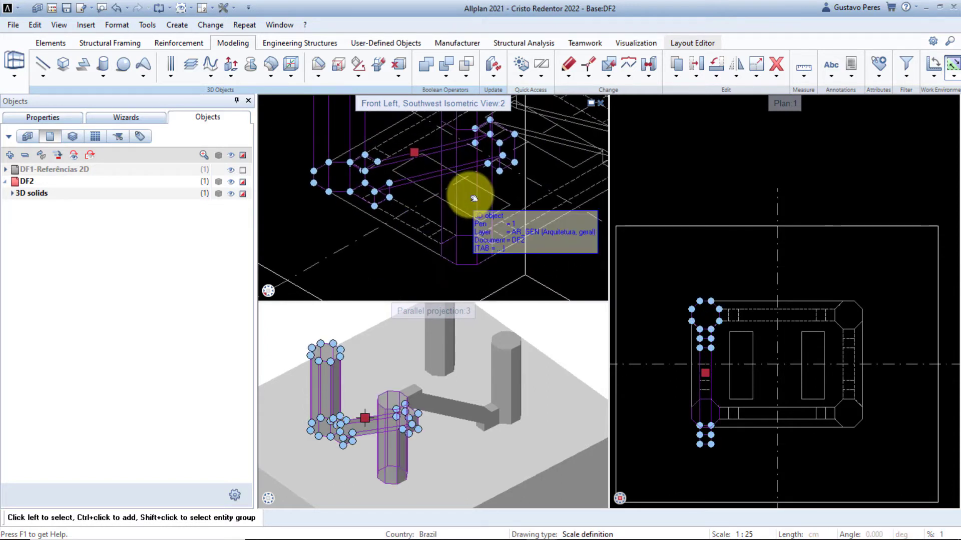
ctrl+click(470, 195)
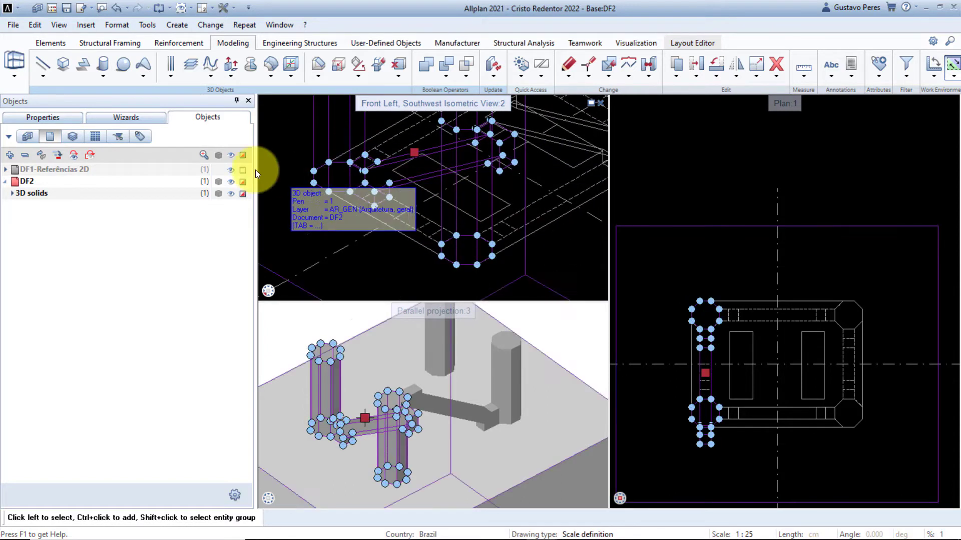
click(93, 156)
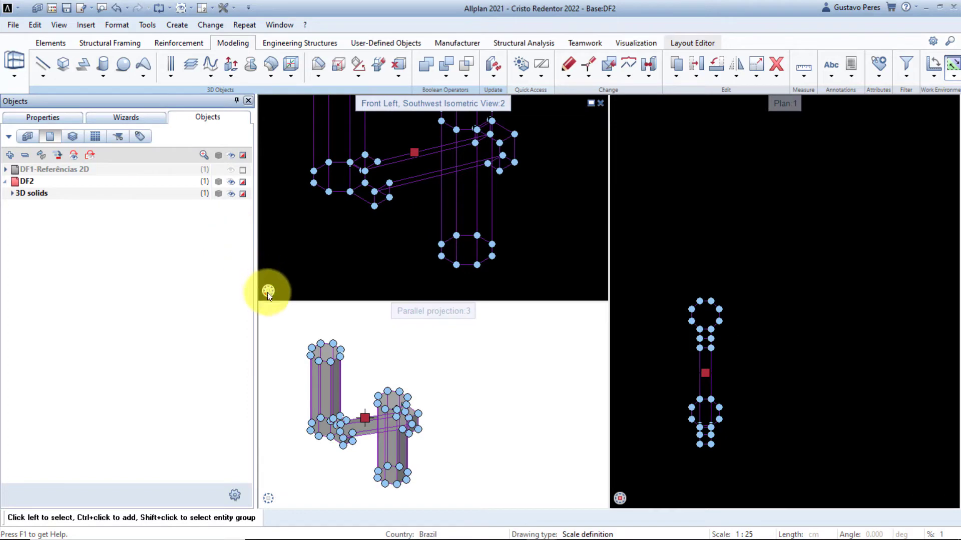
mouse_move(268, 293)
click(266, 262)
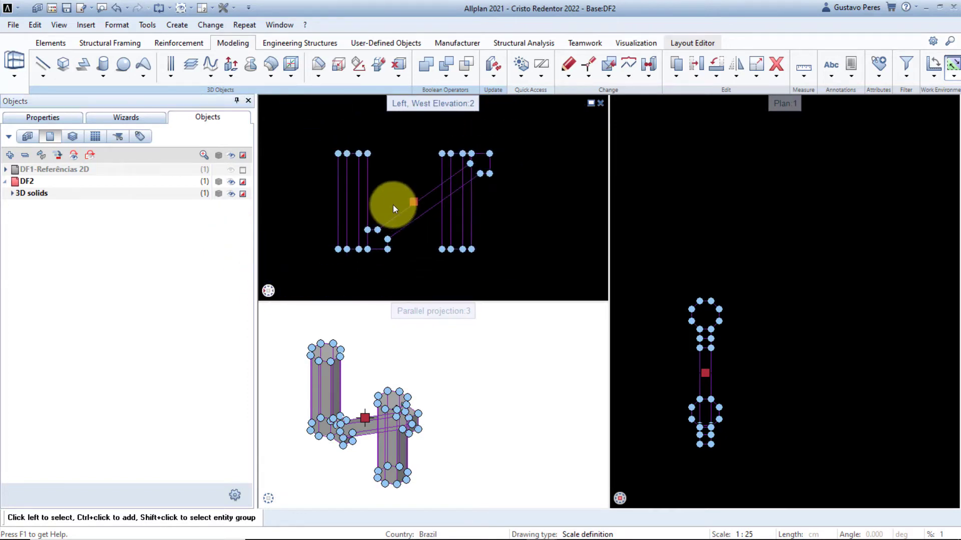
Step: Stretch the rotated beam's overlong upper end back to the inner face of the plan's lower-left column
key(Escape)
key(s)
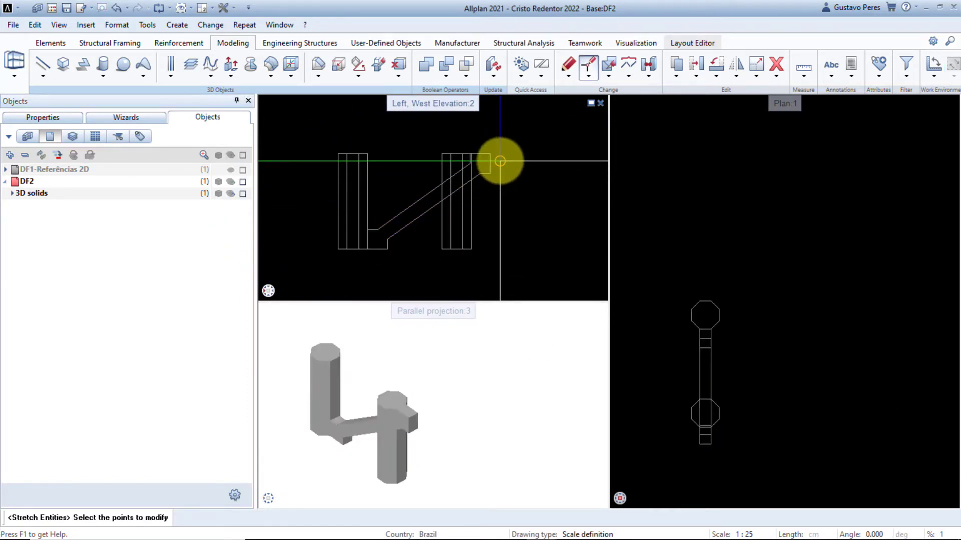
scroll(500, 161, up, 3)
drag(440, 126, 487, 202)
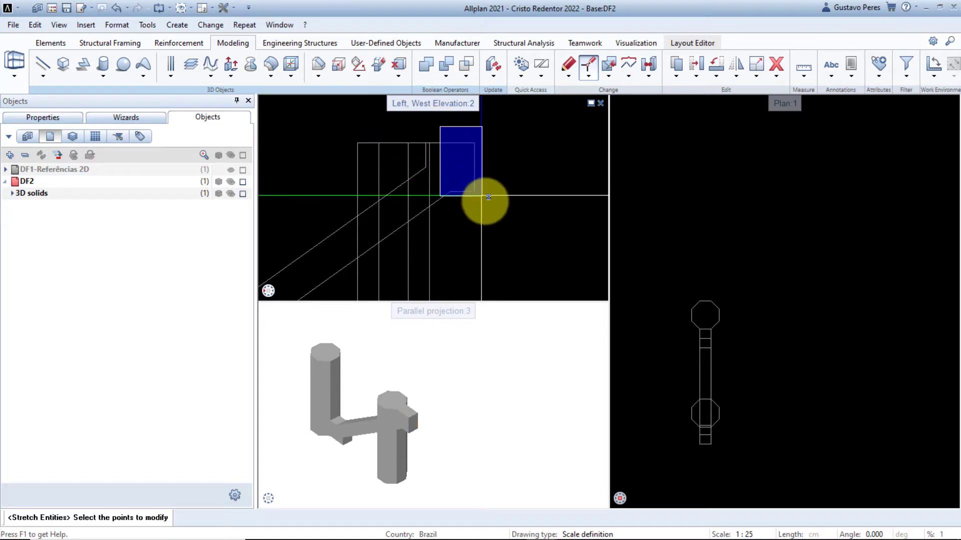
scroll(414, 142, up, 2)
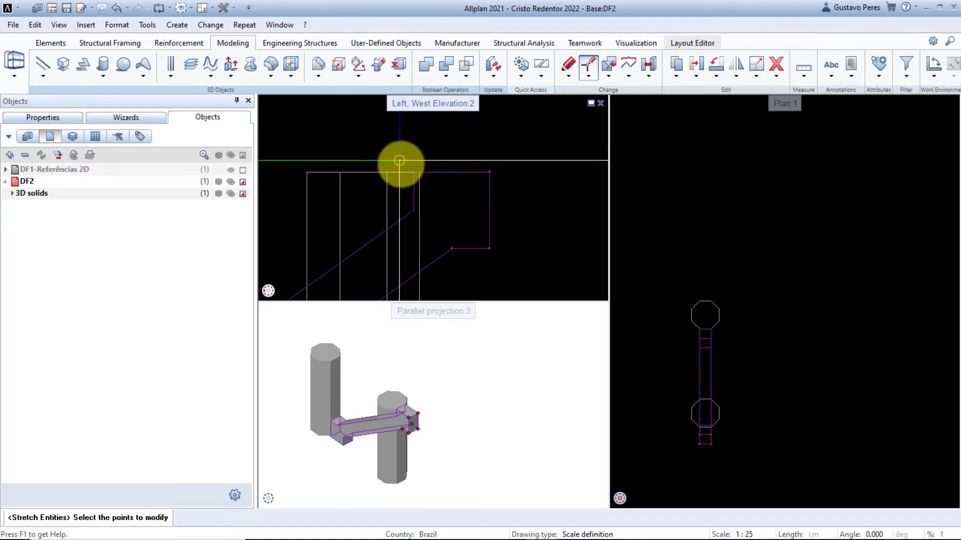
drag(398, 161, 413, 228)
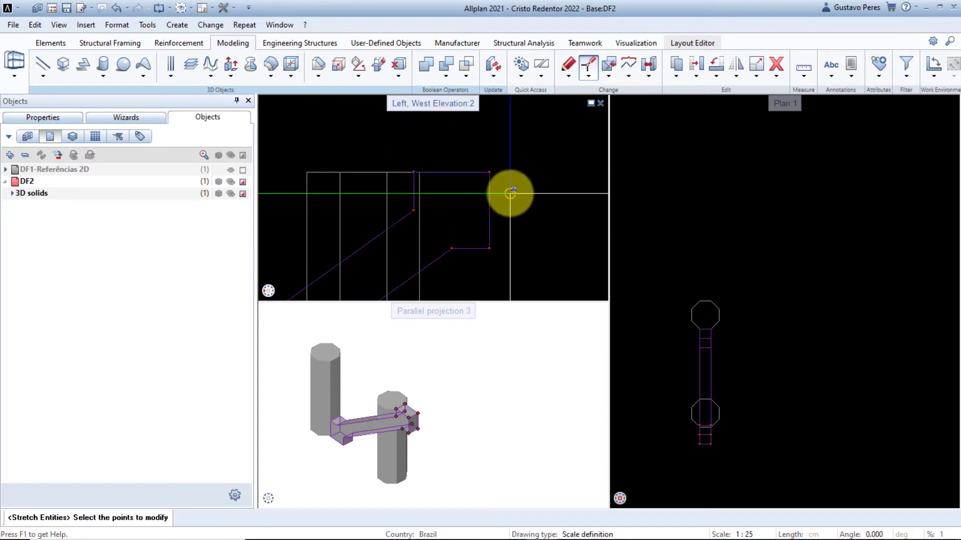
right_click(510, 193)
click(490, 174)
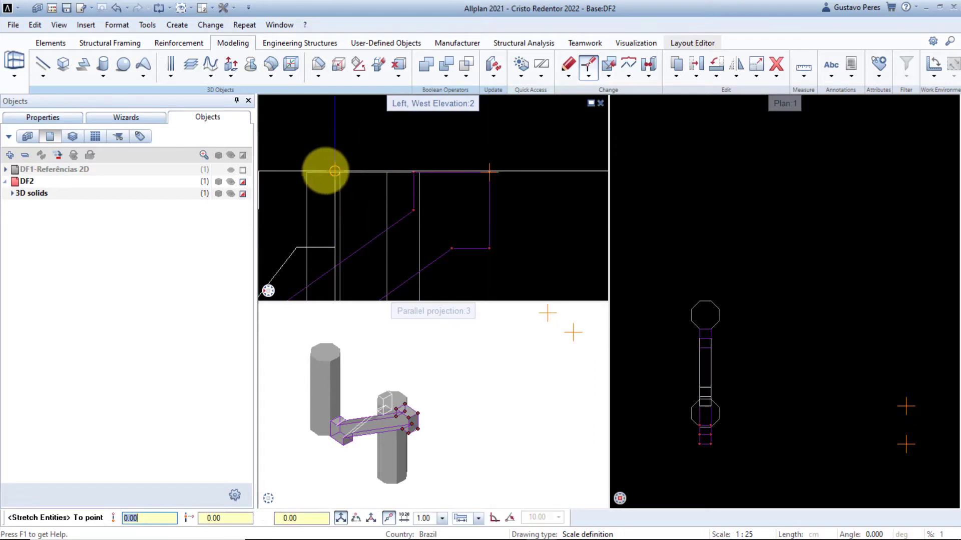
click(305, 170)
key(Escape)
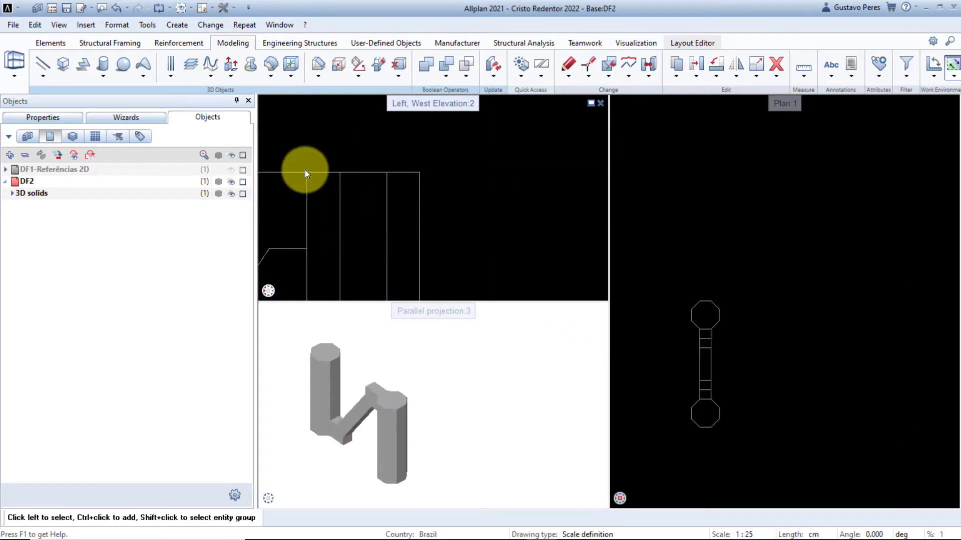
Step: Redisplay all elements and mirror a copy of the plan's lower beam about the horizontal centre axis
click(243, 156)
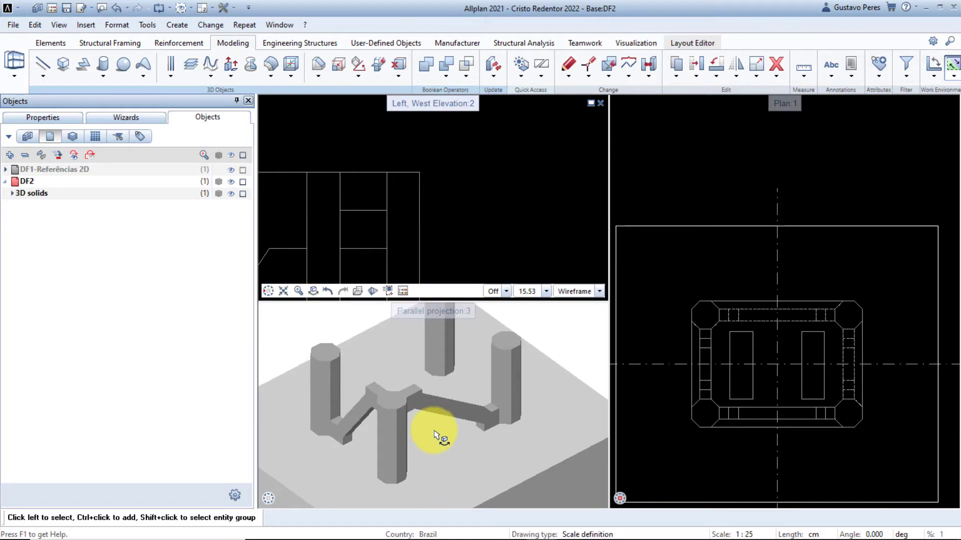
shift+middle_drag(439, 437, 423, 425)
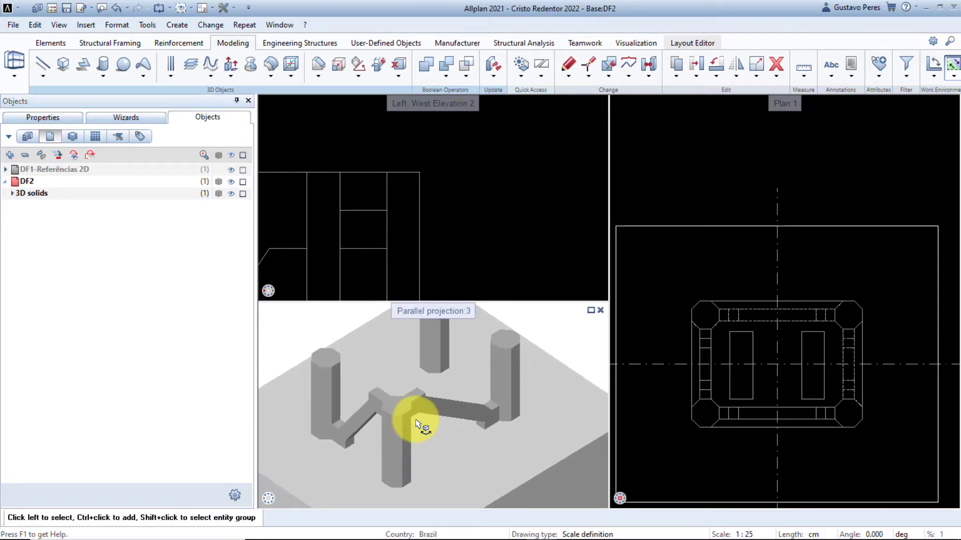
middle_drag(694, 365, 644, 263)
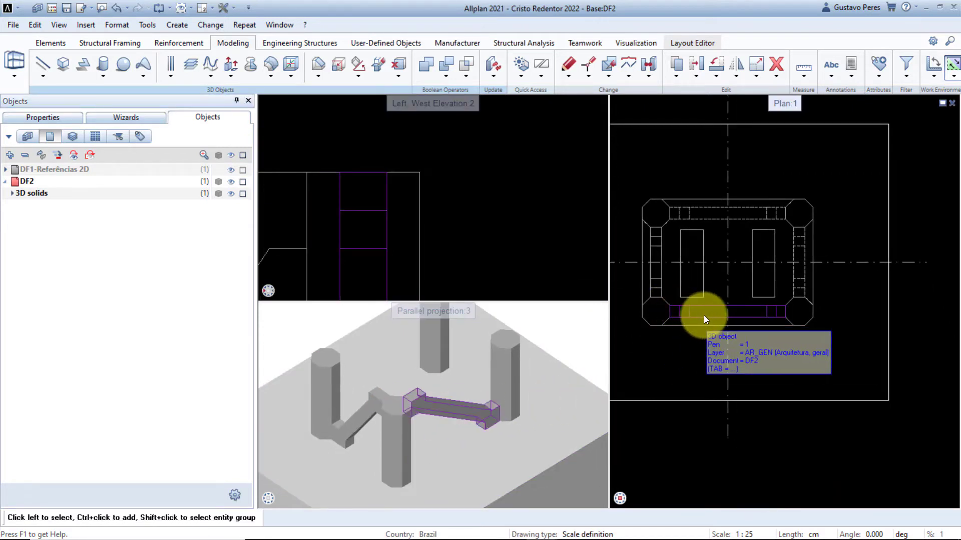
click(704, 315)
click(803, 346)
scroll(826, 273, up, 3)
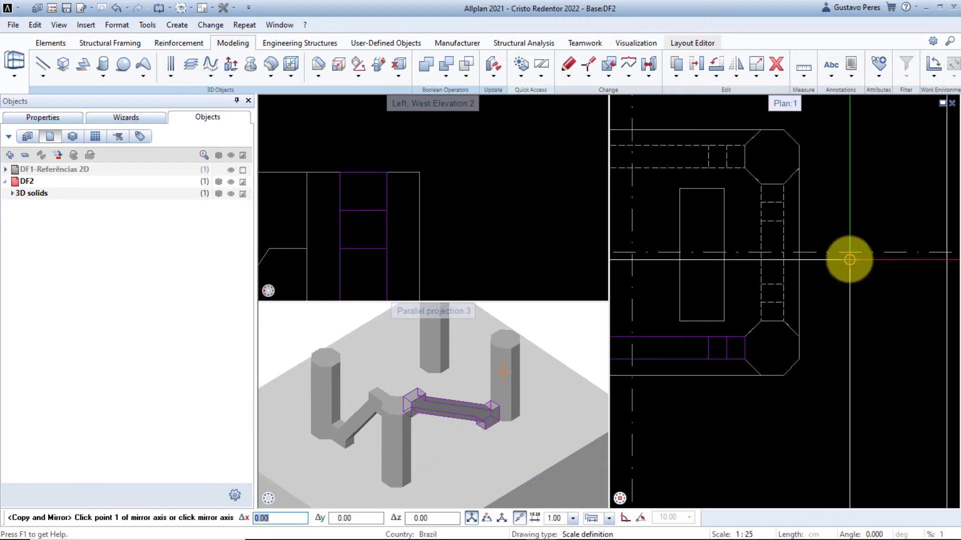
click(848, 255)
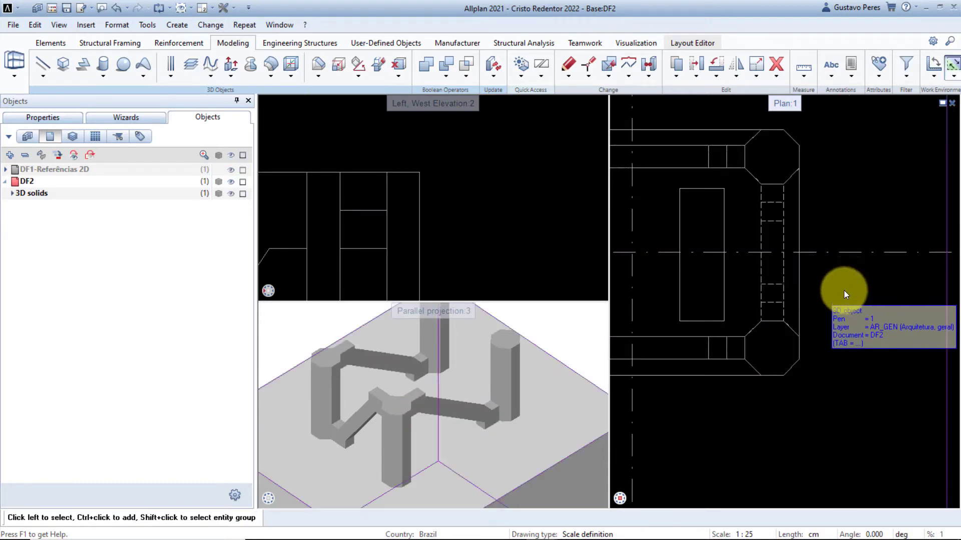
Step: Mirror a copy of the plan's left-hand beam about the vertical centre axis
scroll(844, 290, down, 4)
scroll(730, 275, up, 2)
click(677, 288)
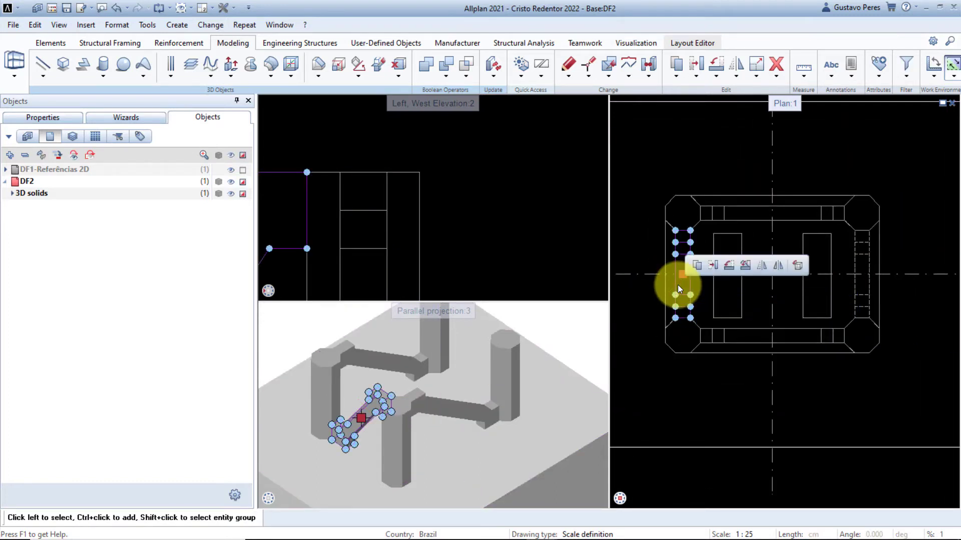
click(796, 262)
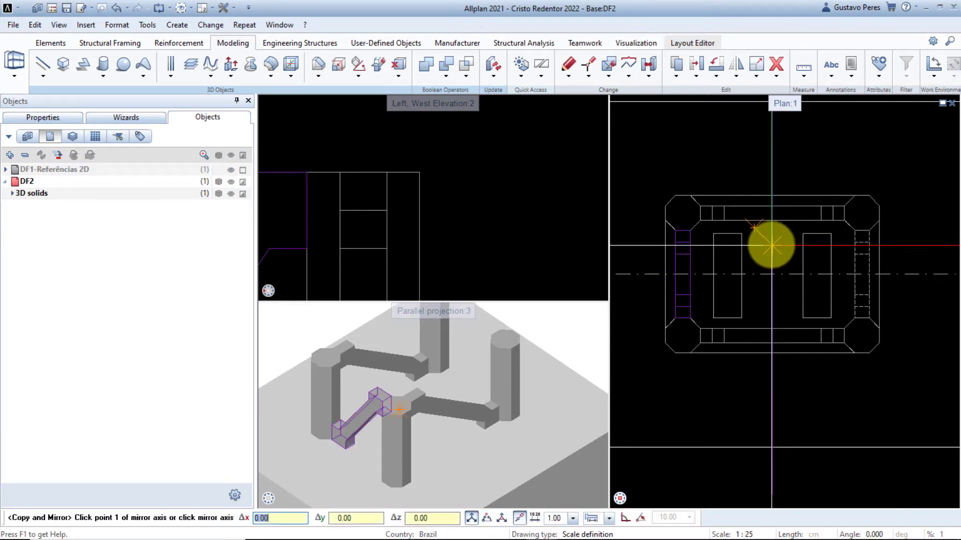
click(771, 245)
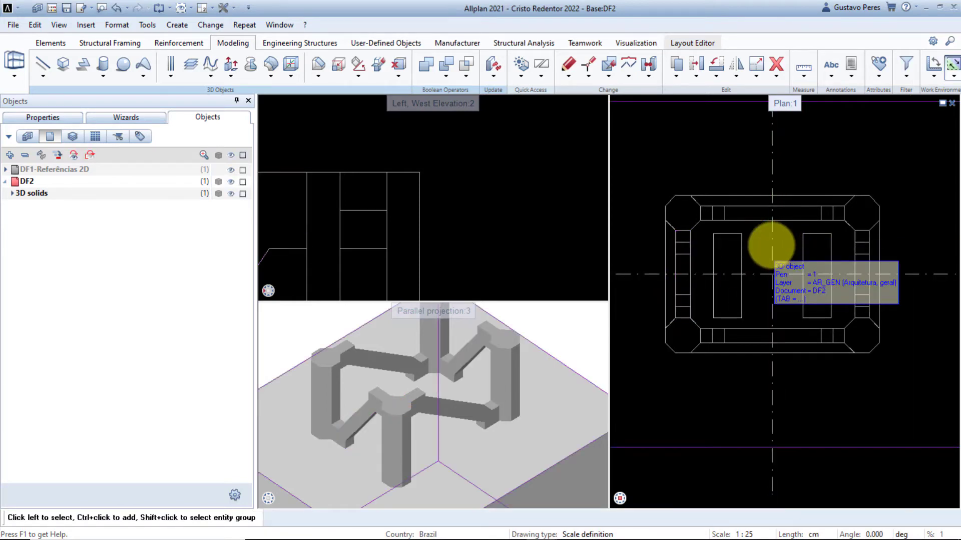
Step: Change the left elevation viewport to the front-left southwest isometric view and isolate the four octagonal columns
scroll(430, 205, down, 7)
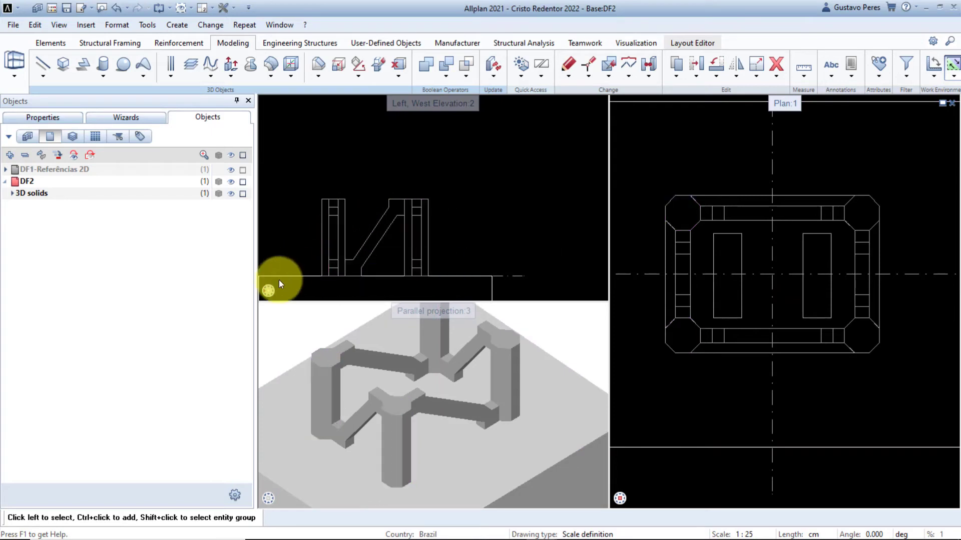
mouse_move(265, 293)
click(278, 269)
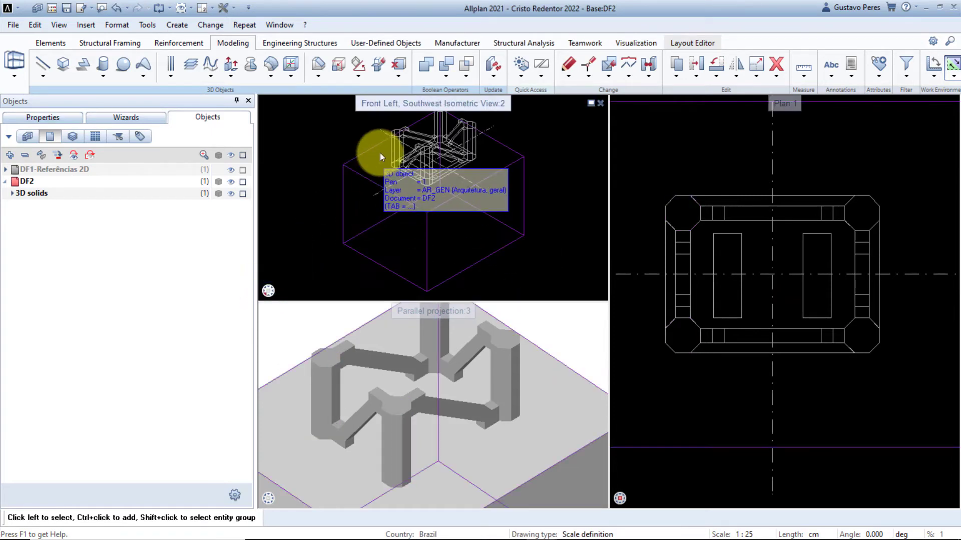
scroll(385, 158, up, 3)
click(443, 169)
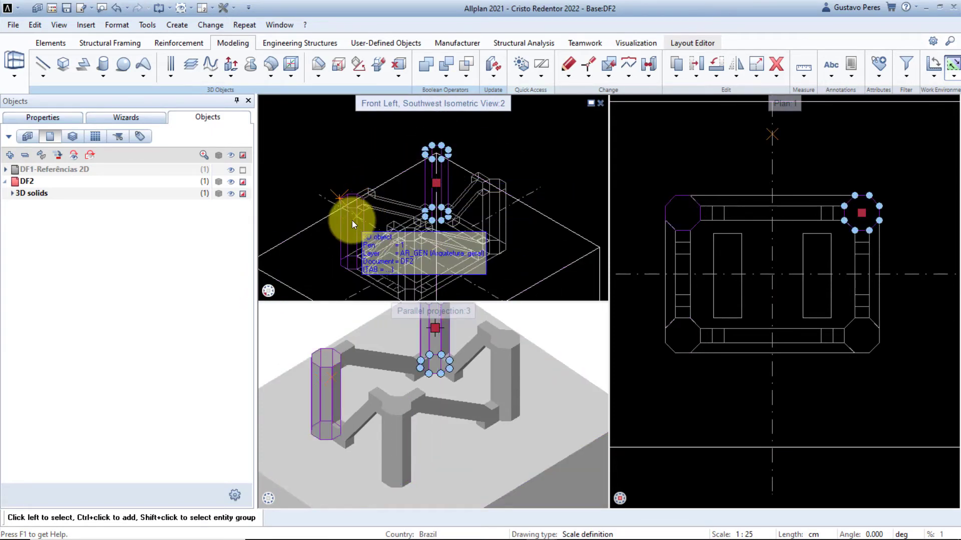
ctrl+click(352, 221)
ctrl+click(504, 214)
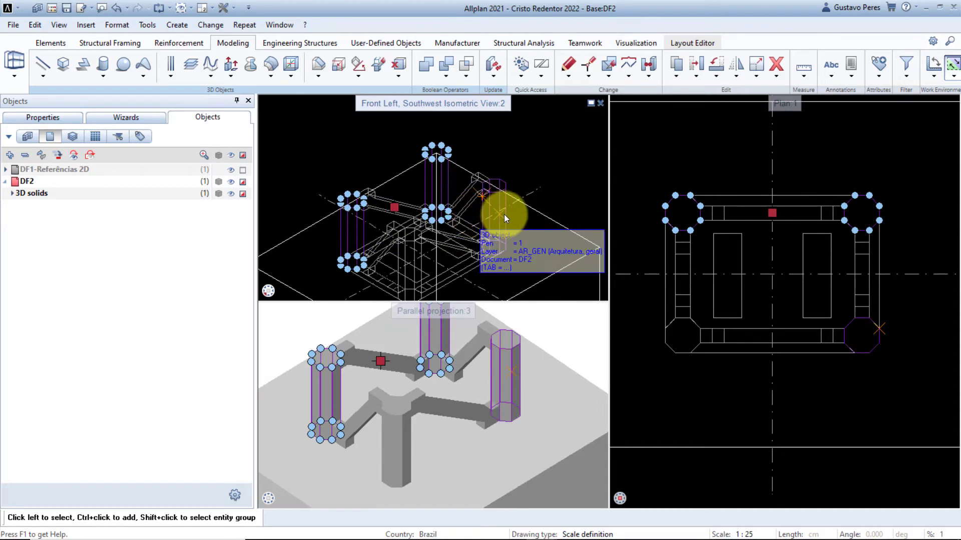
ctrl+click(417, 263)
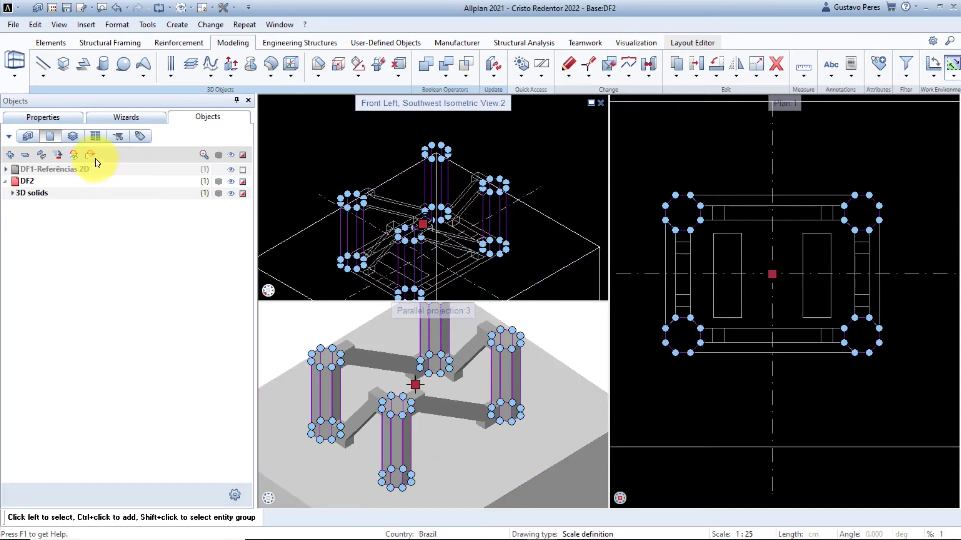
click(92, 157)
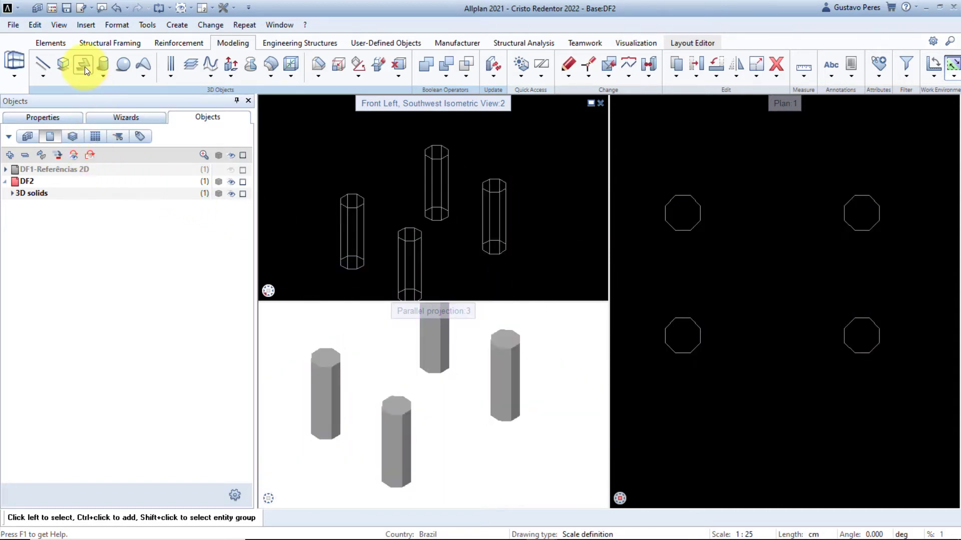
Step: Begin a 3D surface outline through the outer top corners of the plan's two upper columns
click(84, 66)
scroll(310, 199, up, 5)
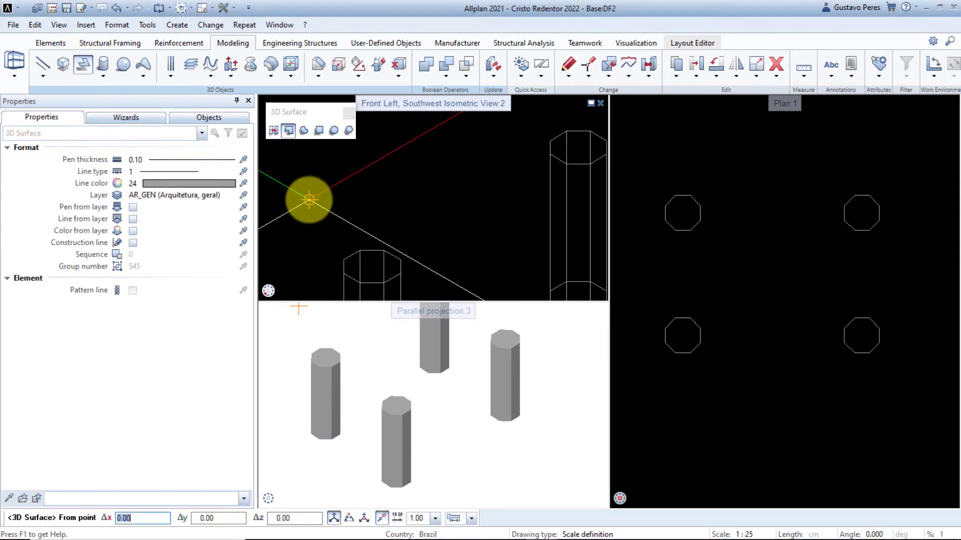
click(344, 268)
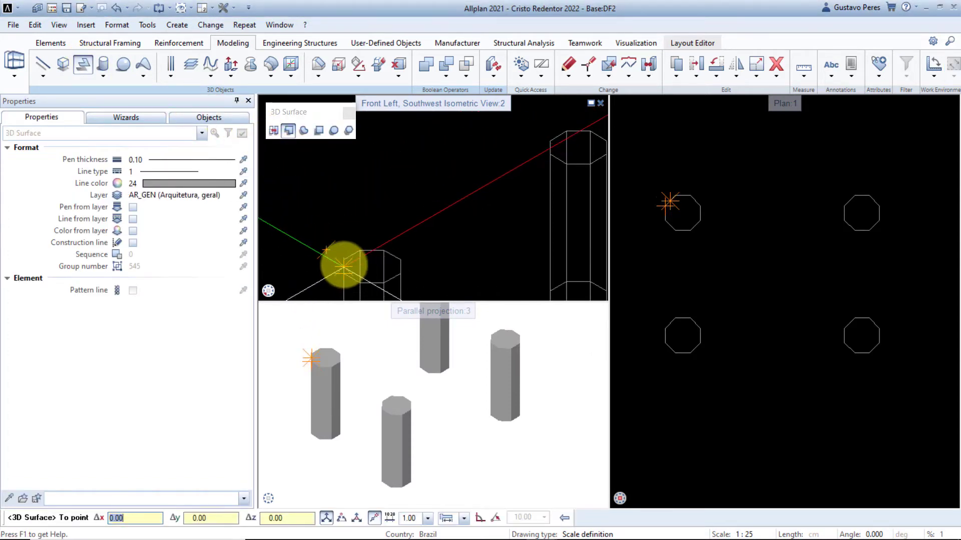
click(344, 259)
click(360, 252)
scroll(360, 251, down, 3)
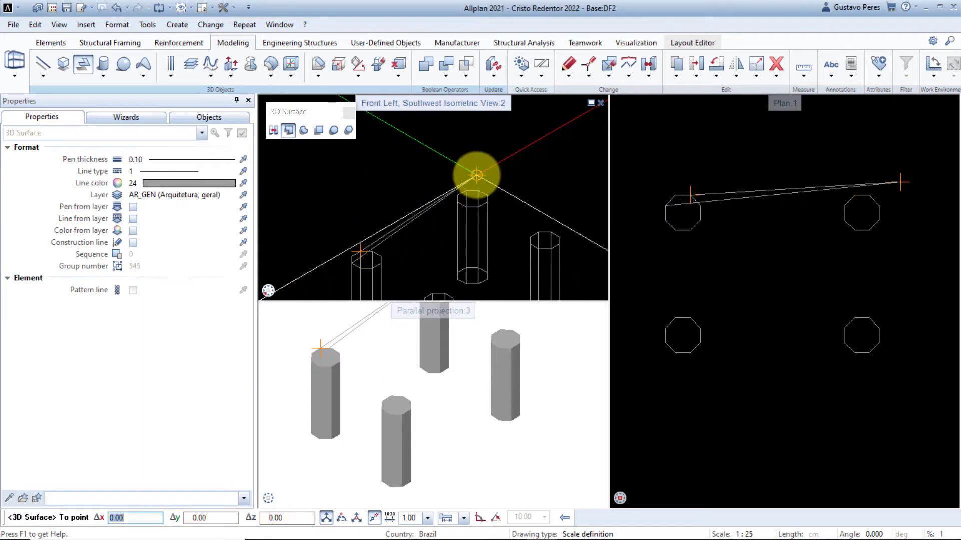
scroll(469, 185, up, 4)
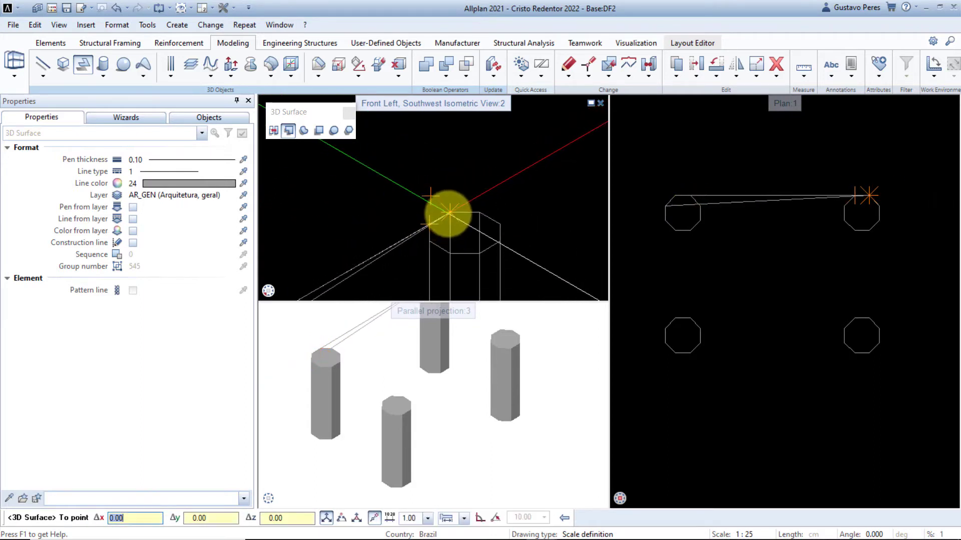
click(449, 212)
Step: Continue the 3D surface outline around the outer top corners of the plan's two lower columns and close it
scroll(480, 214, down, 3)
scroll(461, 200, up, 4)
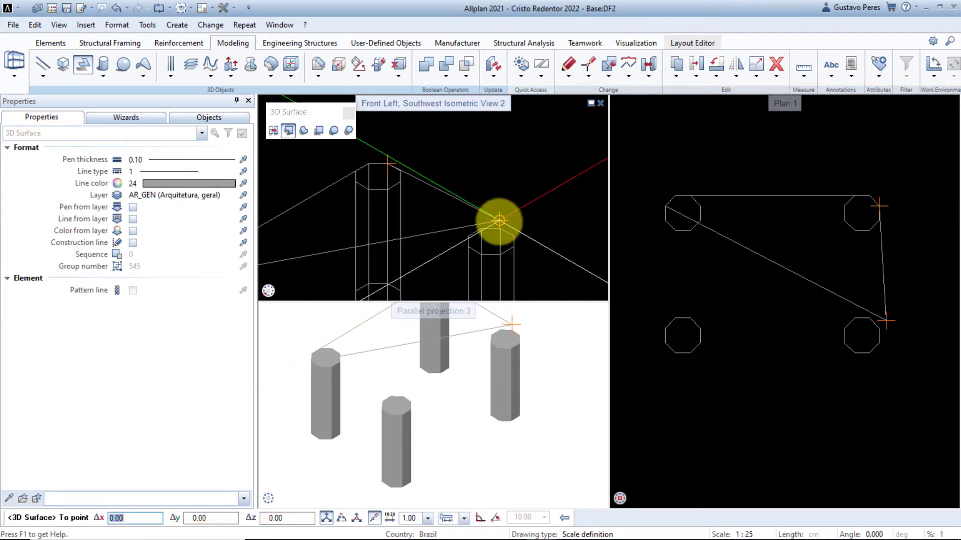
click(514, 244)
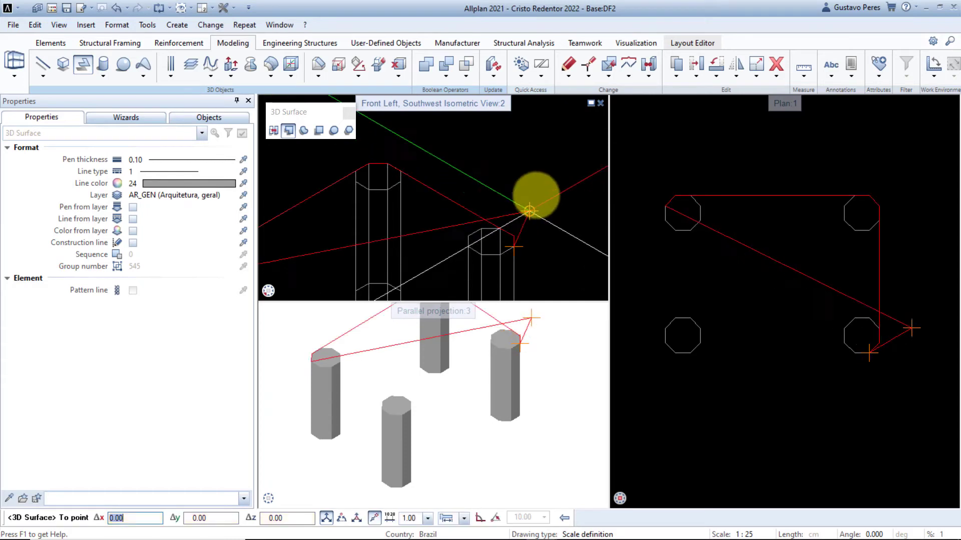
scroll(520, 210, down, 3)
scroll(460, 202, up, 4)
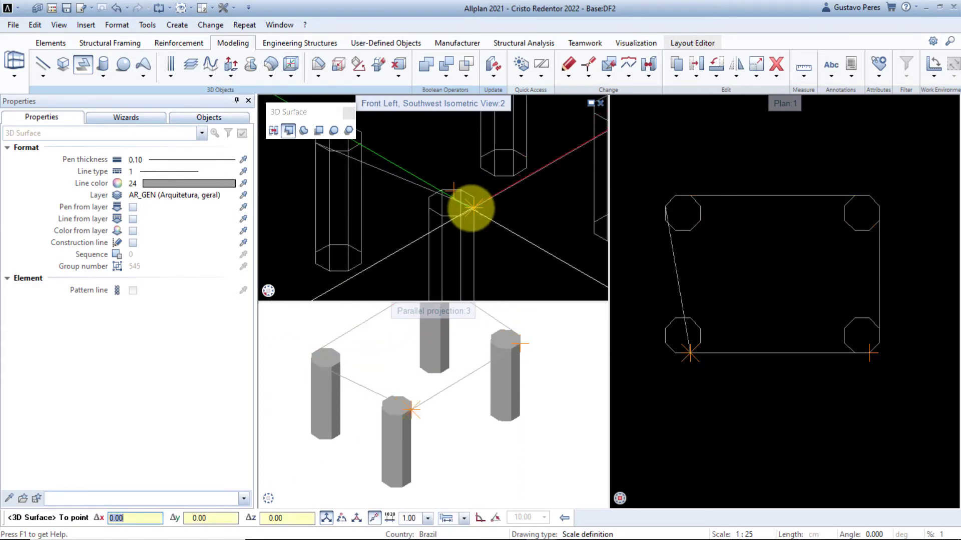
click(460, 215)
click(440, 215)
scroll(462, 221, down, 2)
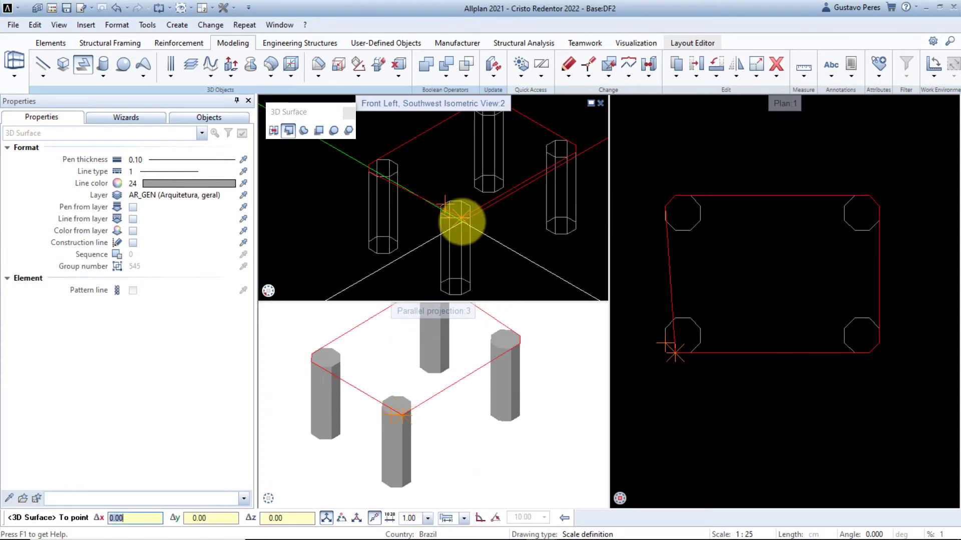
click(461, 218)
key(Escape)
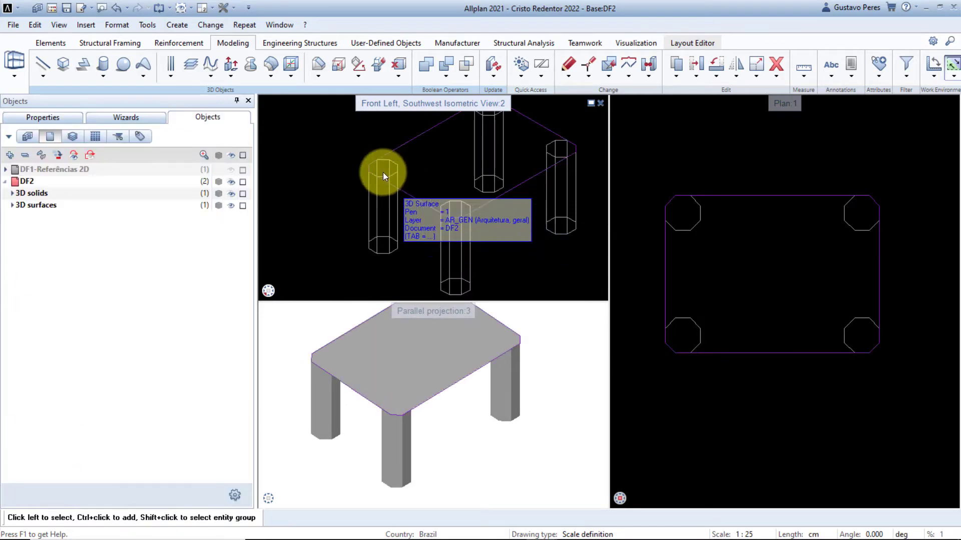
Step: Extrude the surface on the column tops 20 cm into a slab and redisplay all elements
click(230, 64)
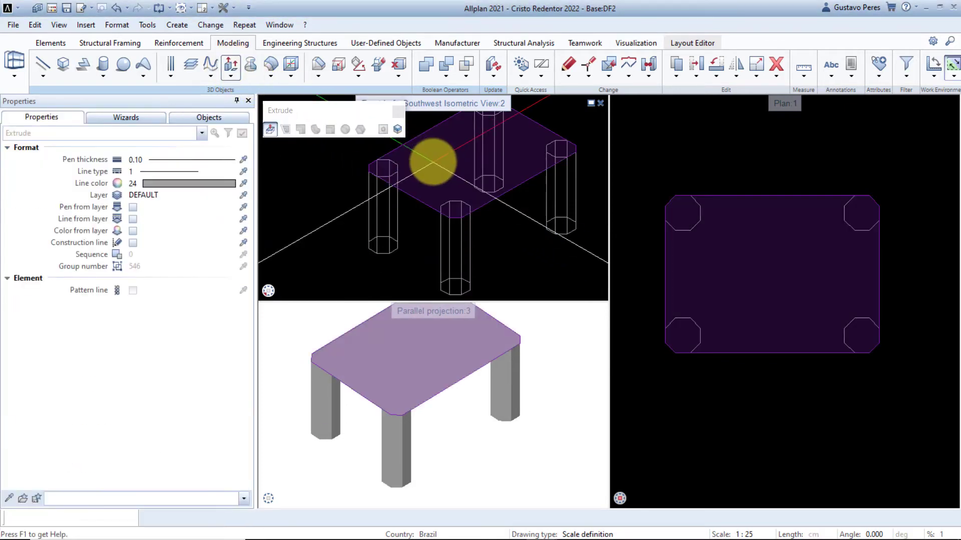
click(433, 162)
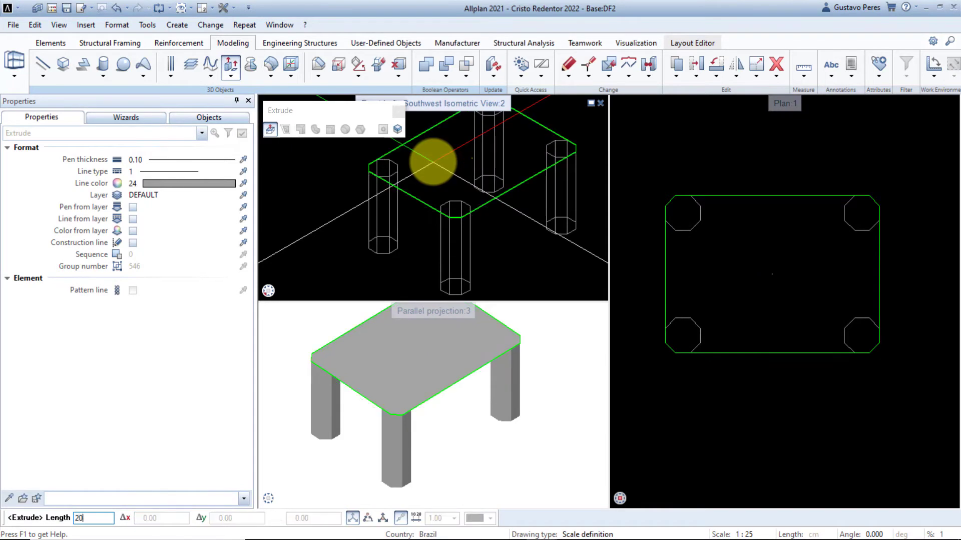
text(20)
key(Return)
key(Escape)
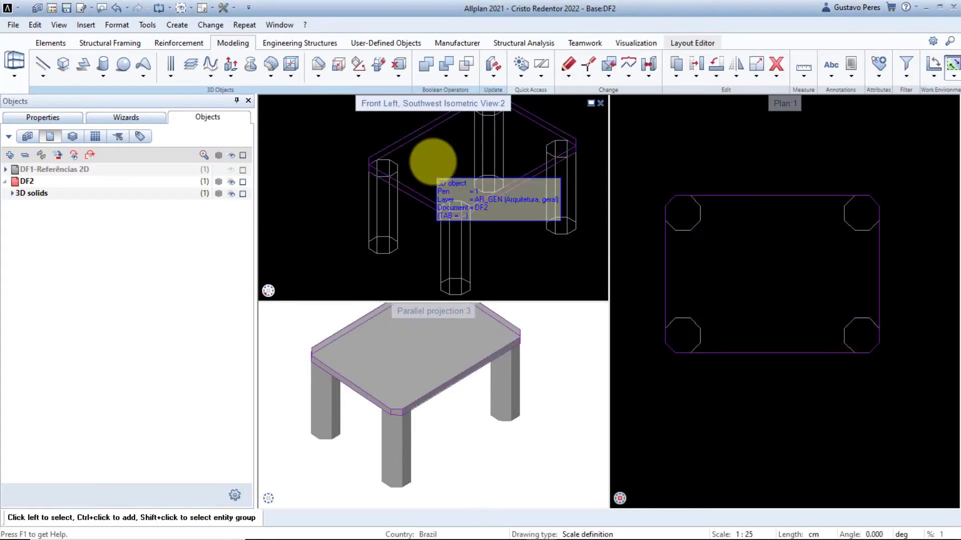
click(230, 155)
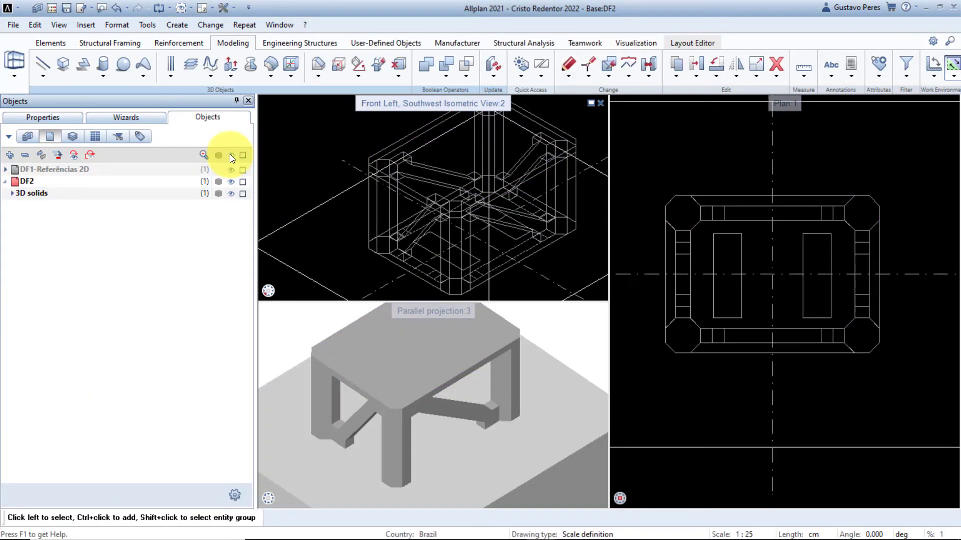
Step: Cut a rectangular opening through the top slab with Extrude, following the plan's left-hand reference rectangle
click(229, 65)
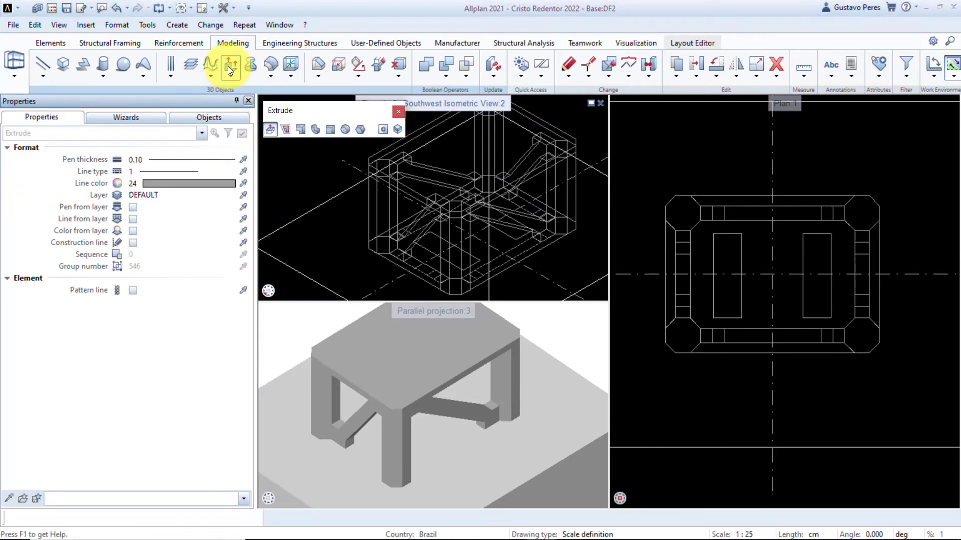
click(330, 129)
click(729, 274)
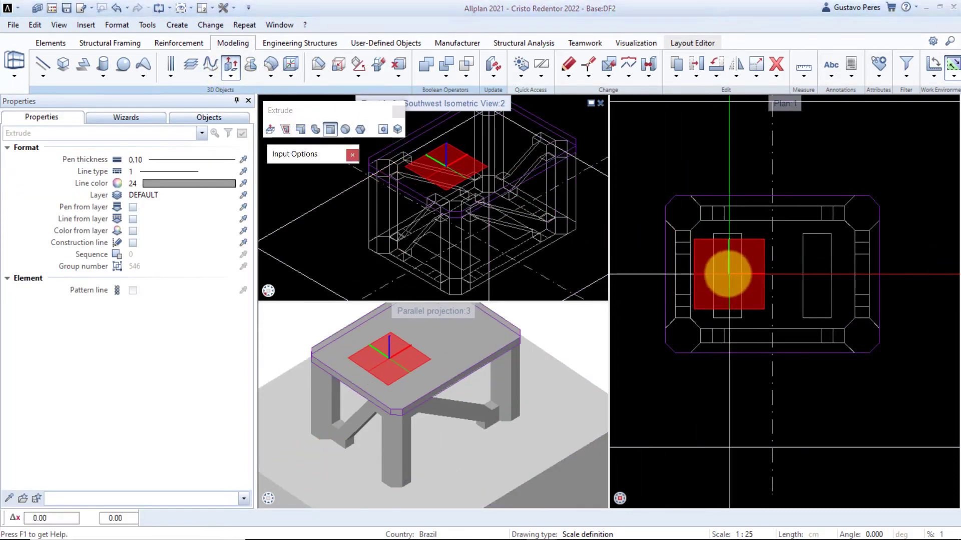
click(714, 232)
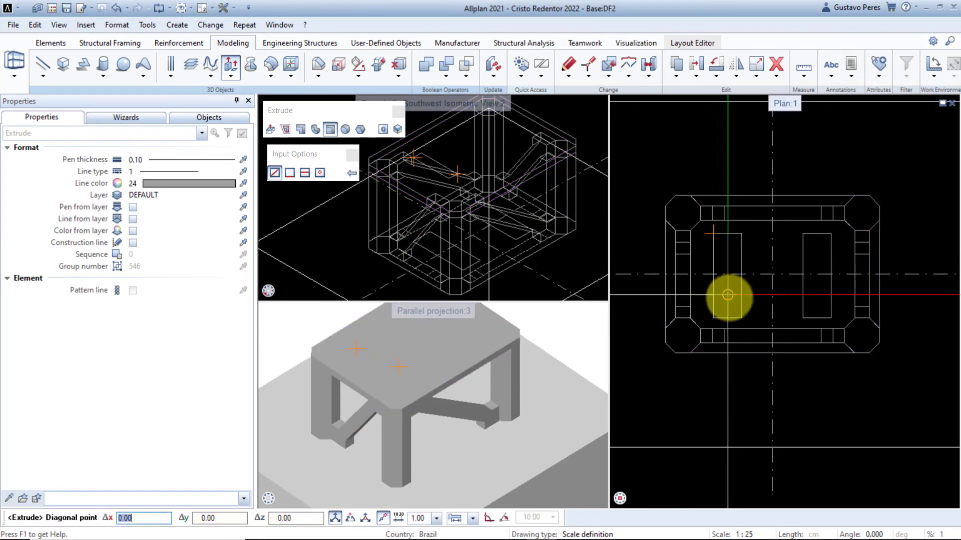
click(742, 318)
click(496, 233)
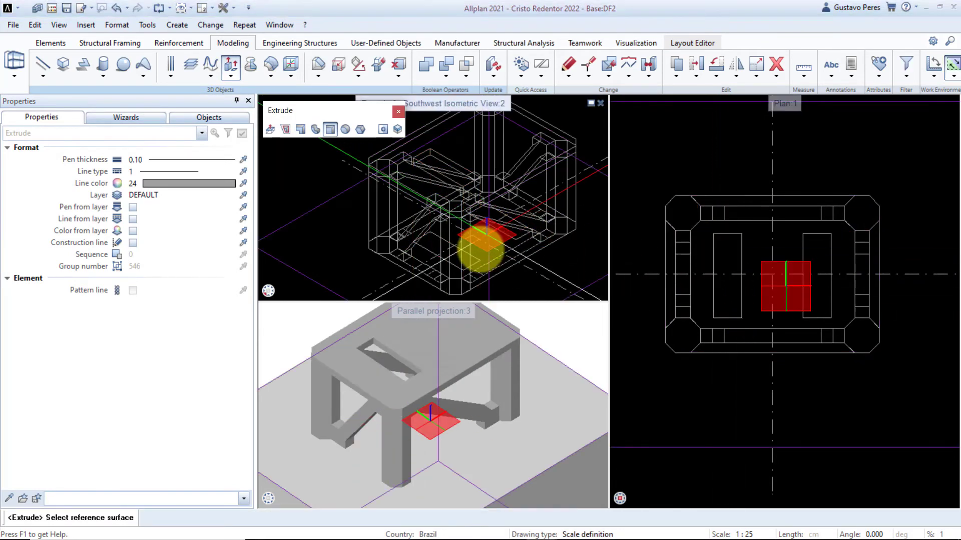
Step: Cut a second rectangular opening through the slab, following the plan's right-hand reference rectangle, and end the Extrude command
scroll(395, 398, up, 2)
scroll(388, 402, up, 1)
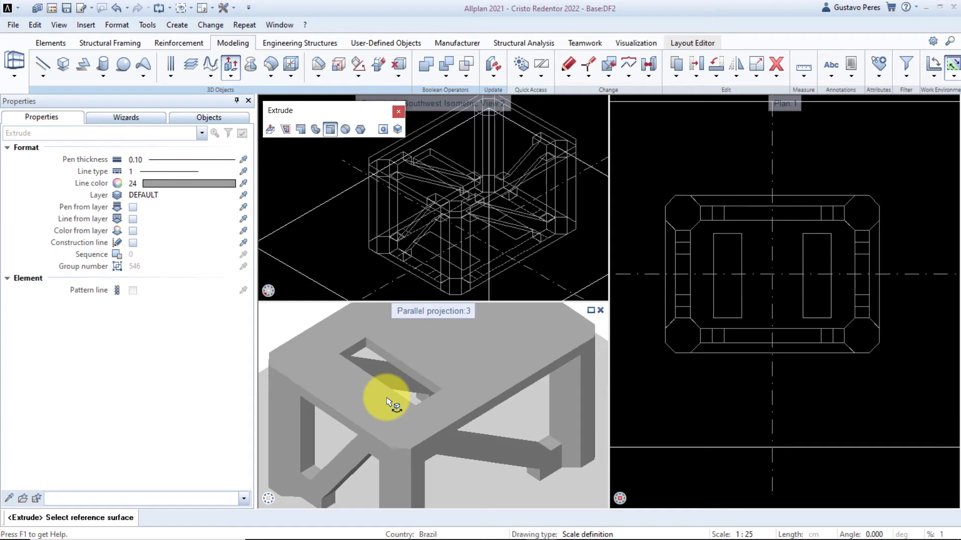
click(758, 302)
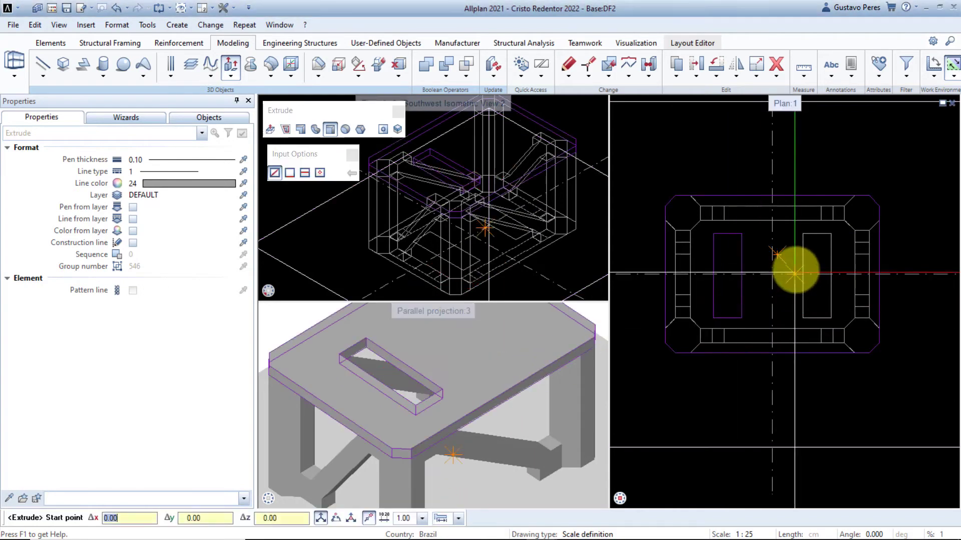
click(800, 234)
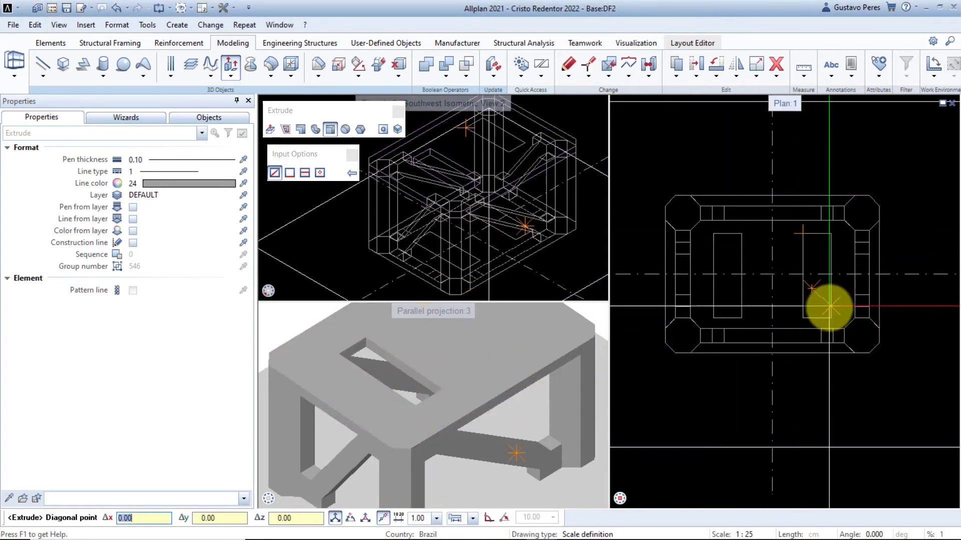
click(829, 317)
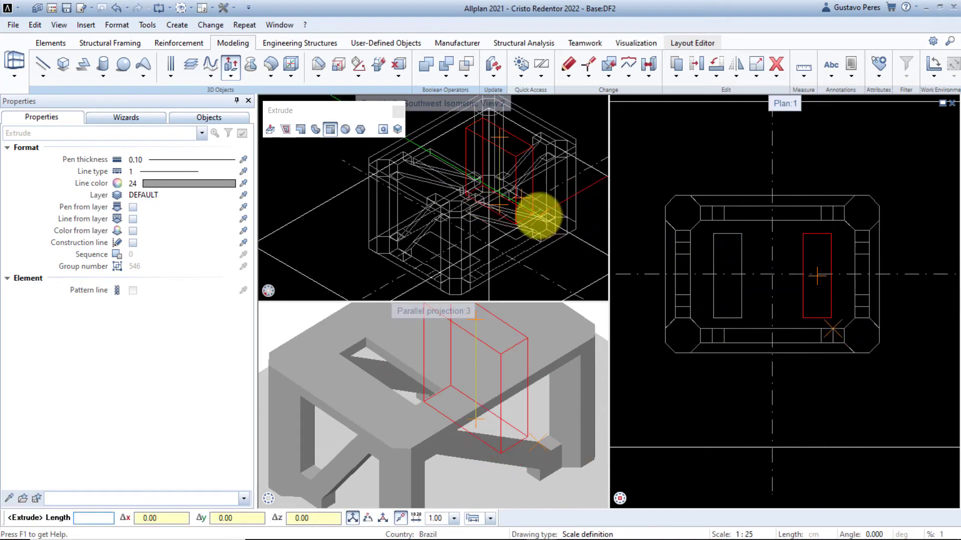
click(539, 218)
middle_drag(474, 375, 463, 414)
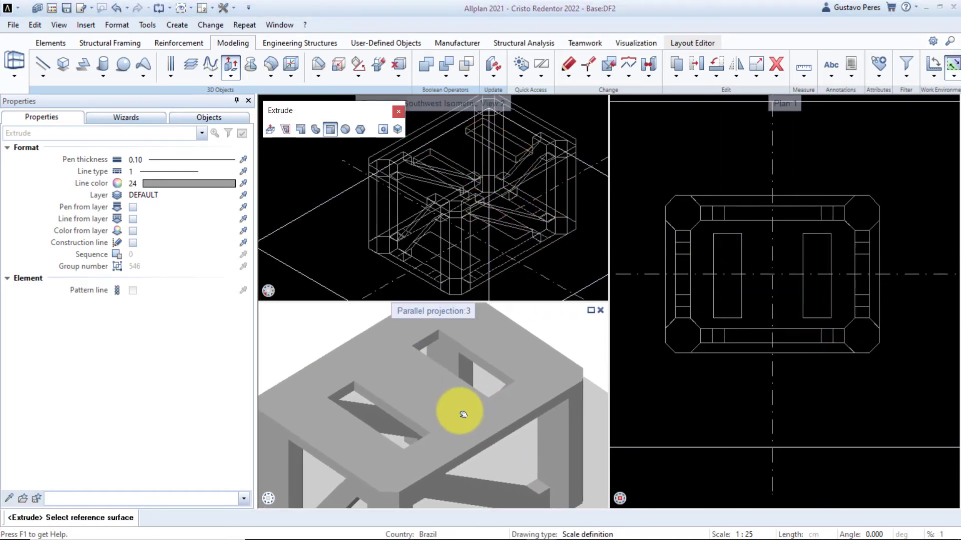
key(Escape)
scroll(463, 415, down, 5)
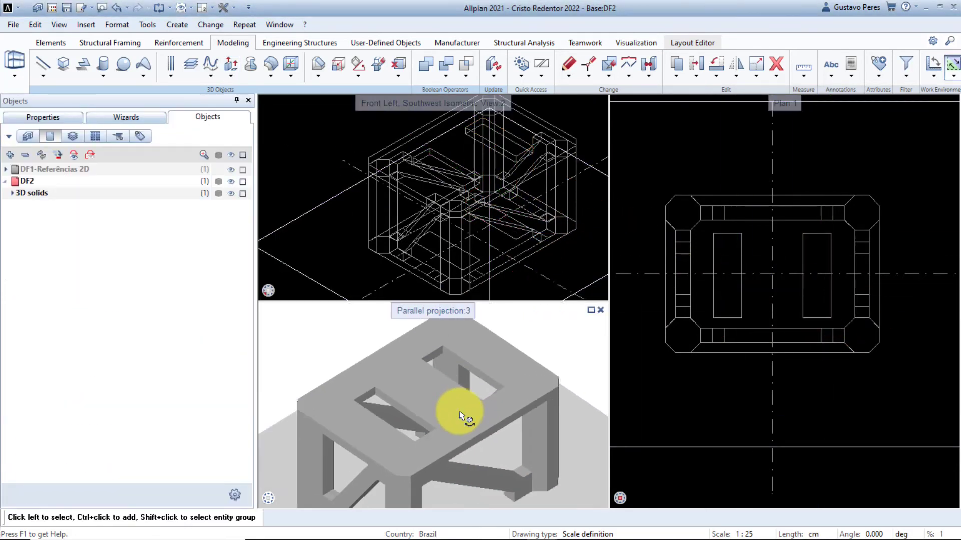
middle_drag(460, 418, 464, 386)
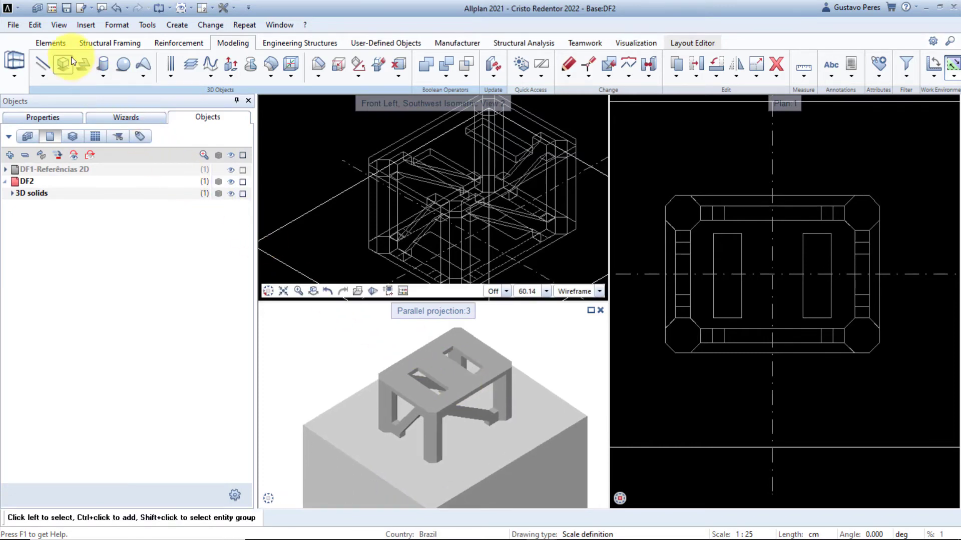
Step: Start a straight stair with height difference 260, 12 steps, tread 15, width 60 and a centered axis
click(61, 44)
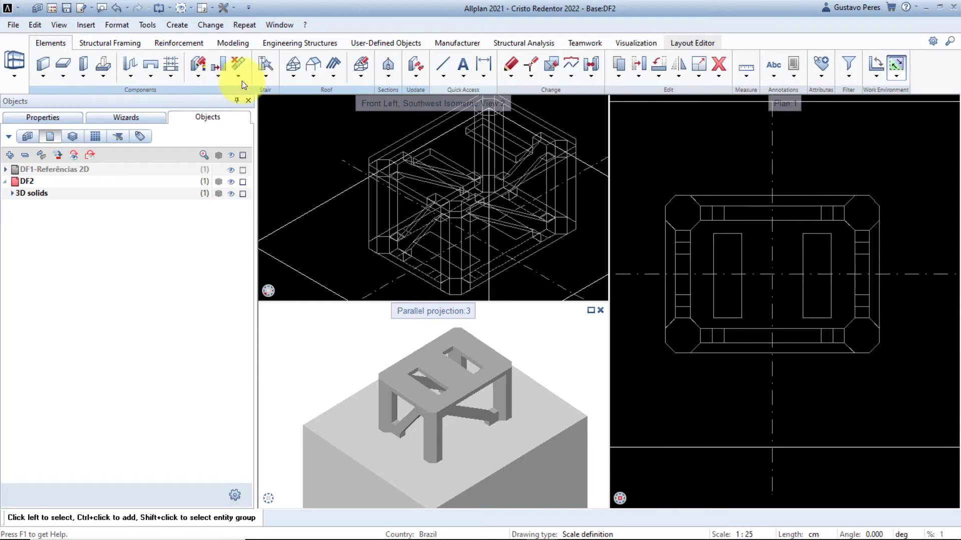
click(262, 79)
click(320, 116)
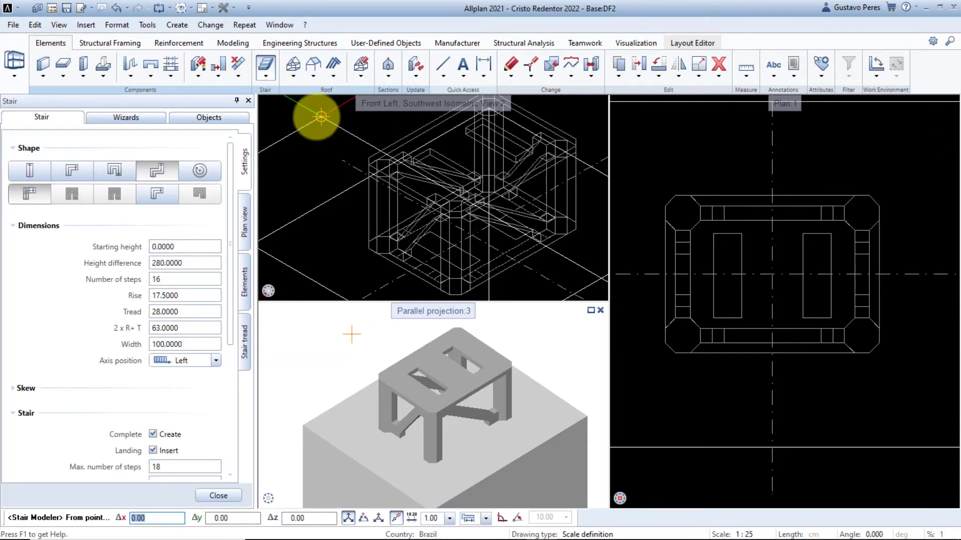
click(32, 165)
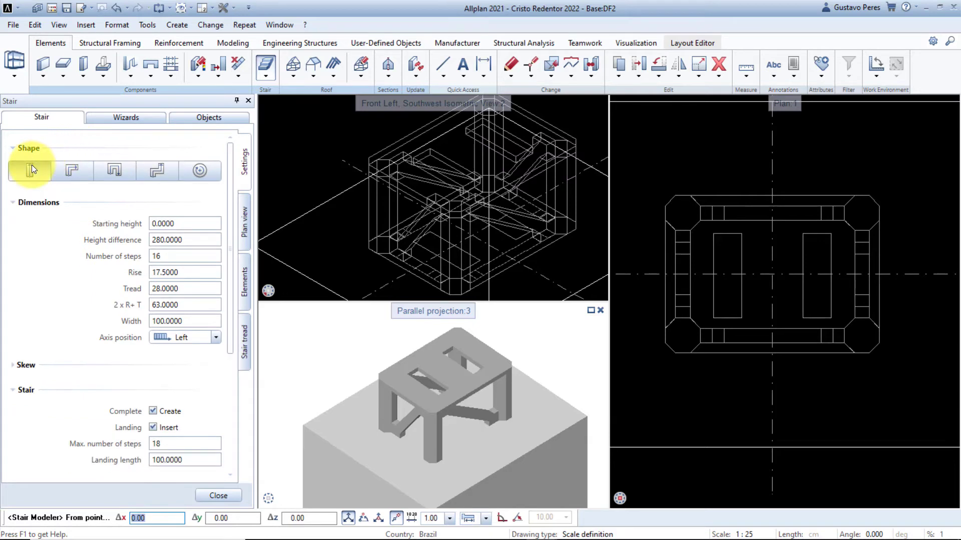
click(184, 240)
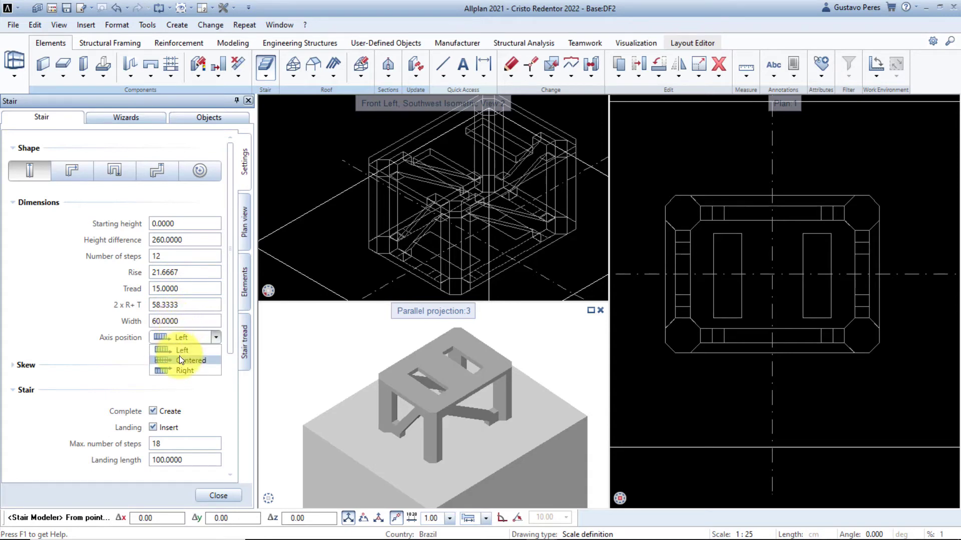
click(179, 358)
Step: Turn off the stair's walking line, label, undercut and section line in its plan representation
click(245, 232)
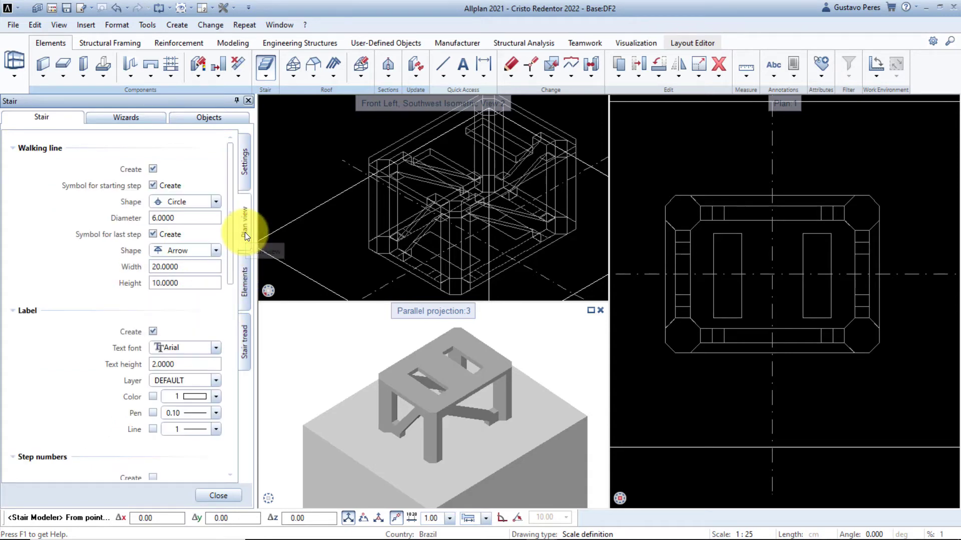
click(152, 168)
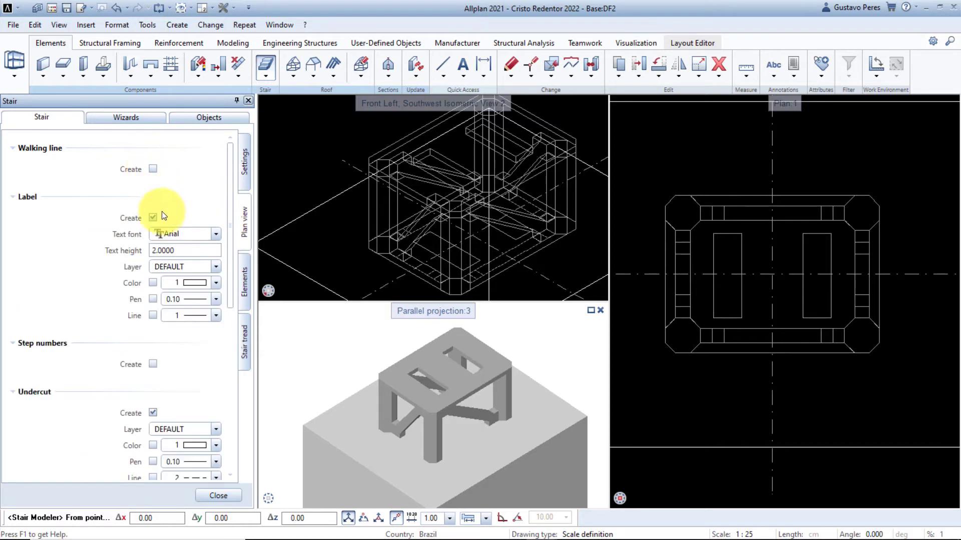
click(154, 219)
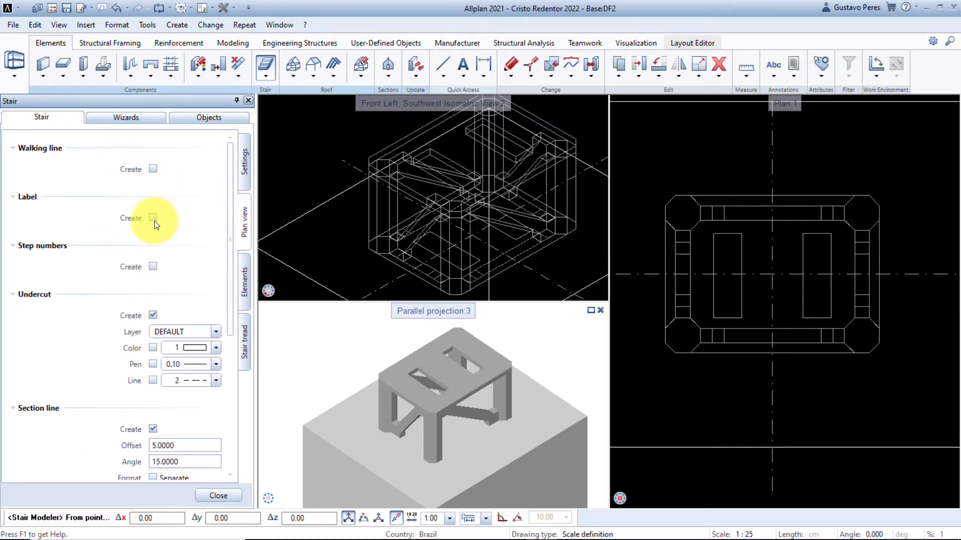
click(153, 315)
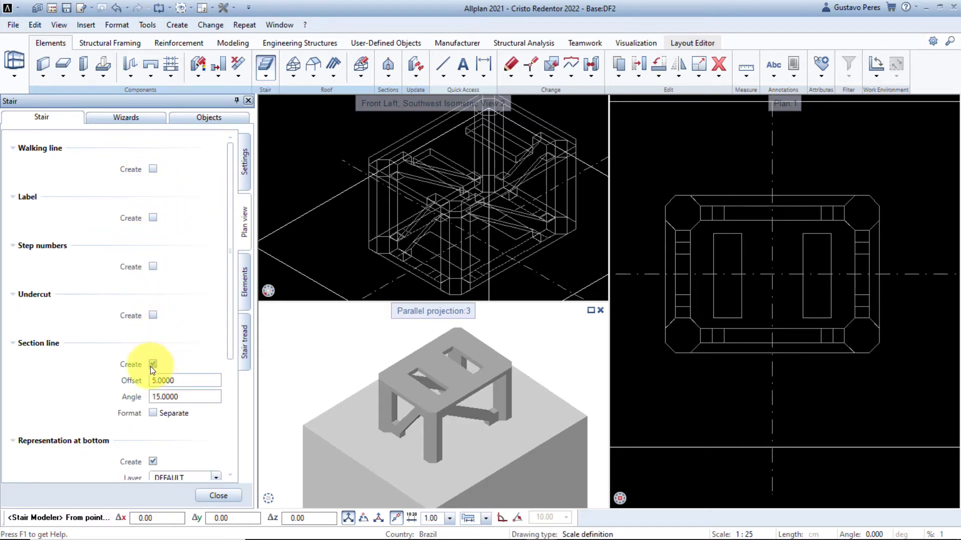
click(153, 364)
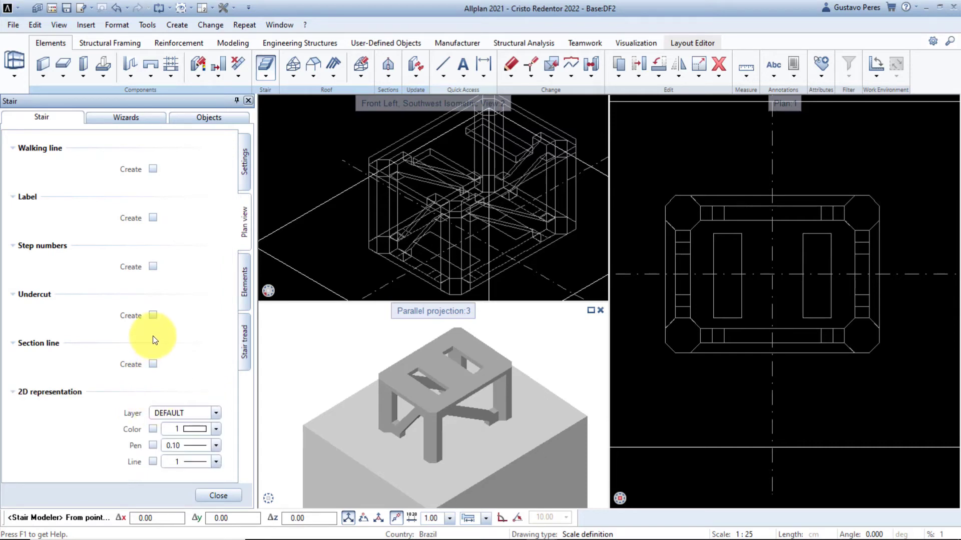
Step: Add stringers on both sides of the stair
click(244, 278)
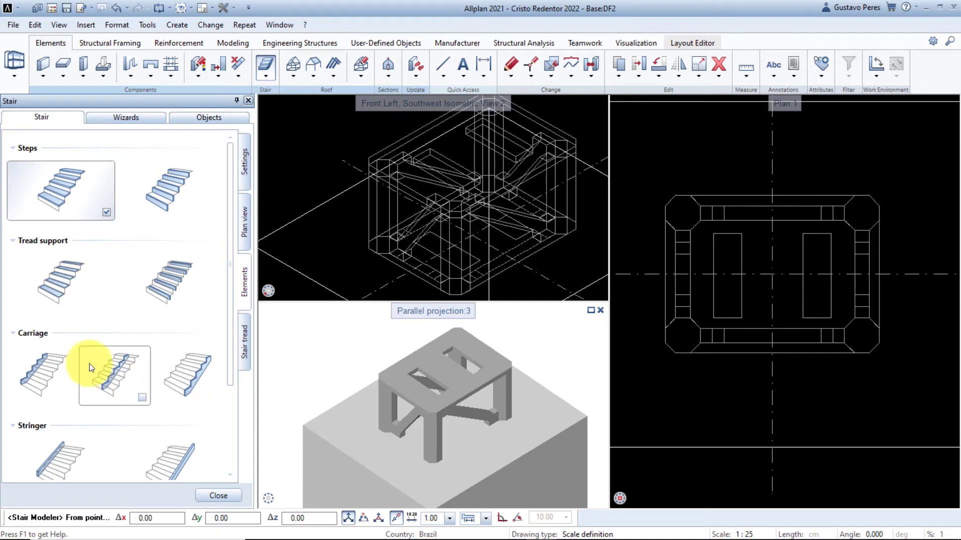
scroll(89, 363, down, 3)
click(105, 372)
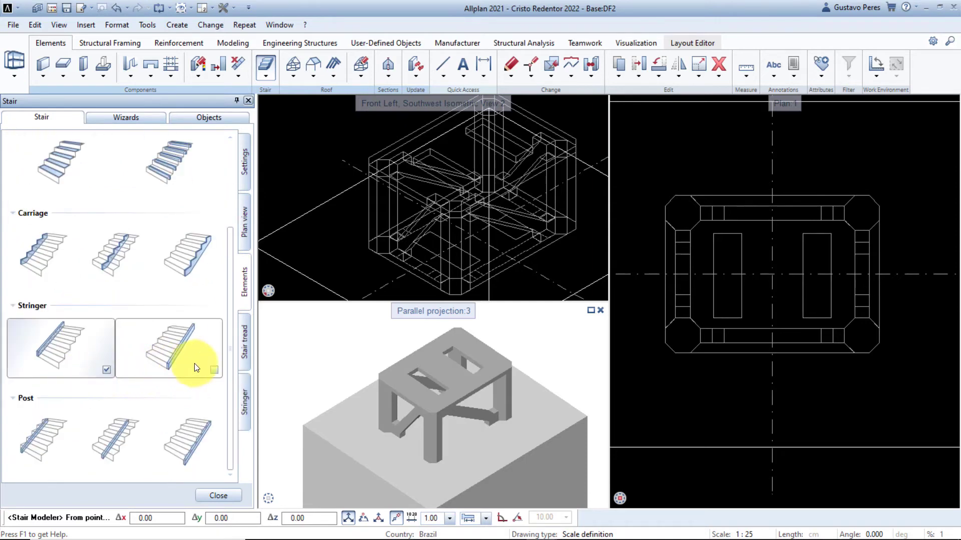
Step: Set the 3D representation color of both the stair treads and the stringers to 2 (yellow)
click(247, 346)
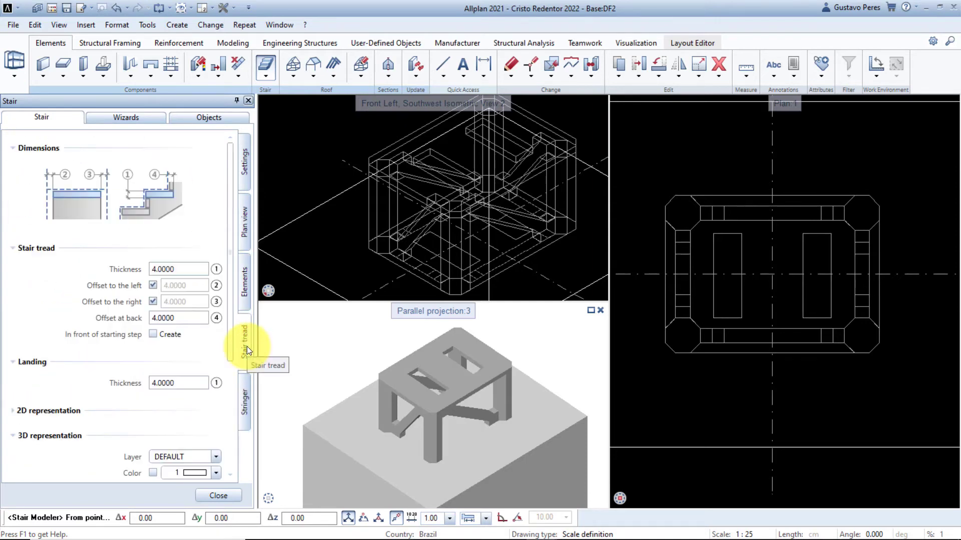
scroll(204, 348, down, 2)
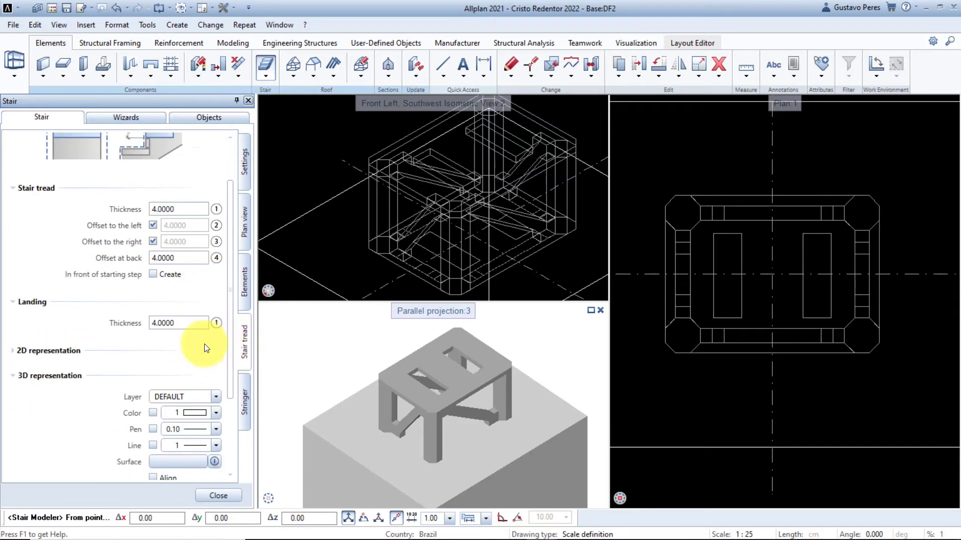
click(216, 414)
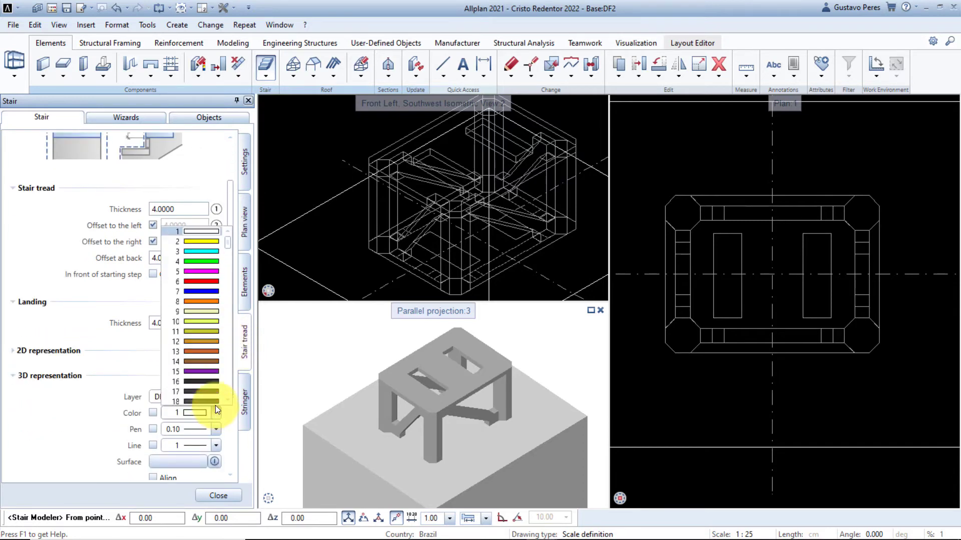
click(206, 245)
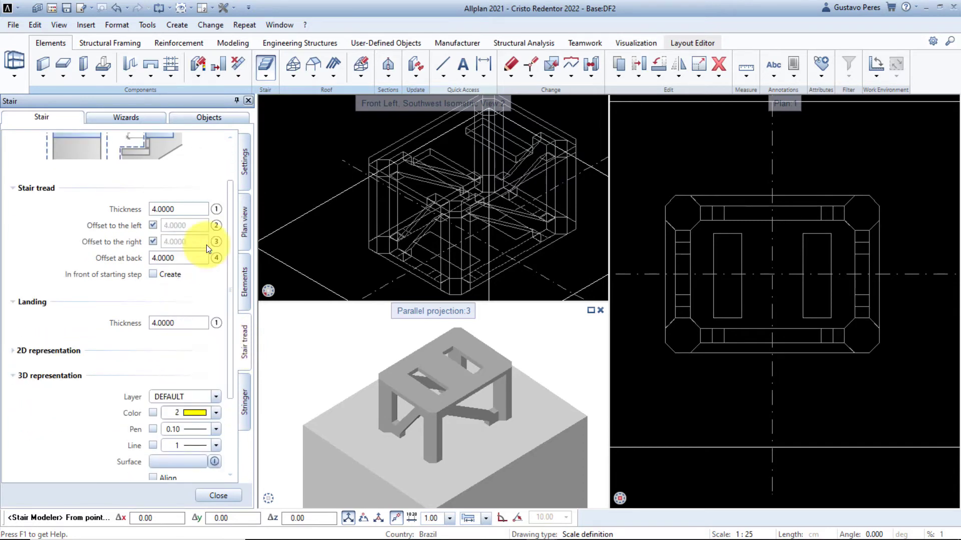
click(243, 396)
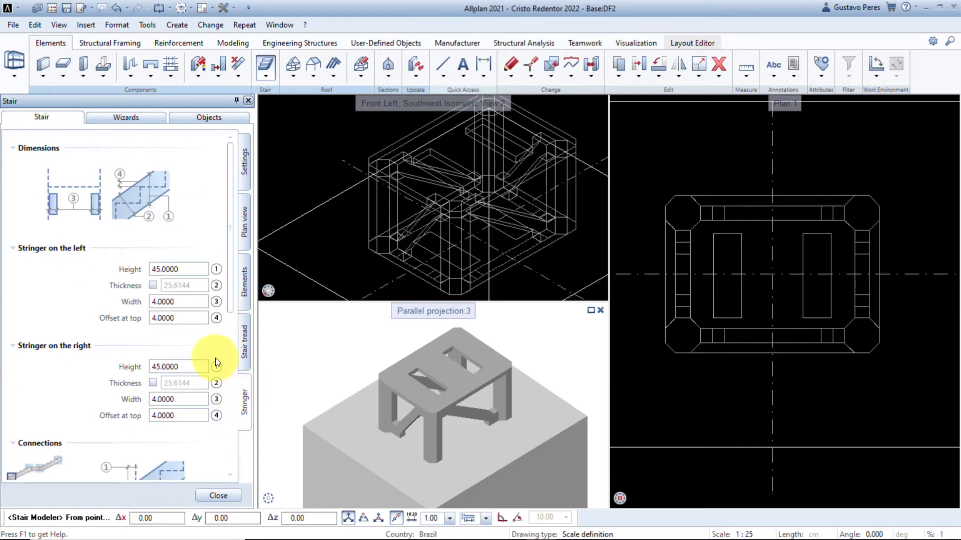
scroll(215, 359, down, 10)
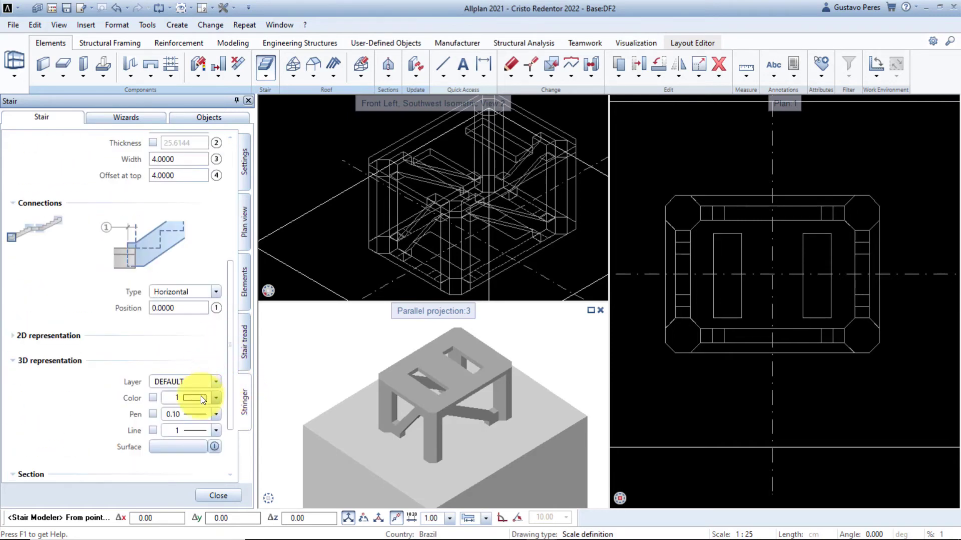
click(200, 396)
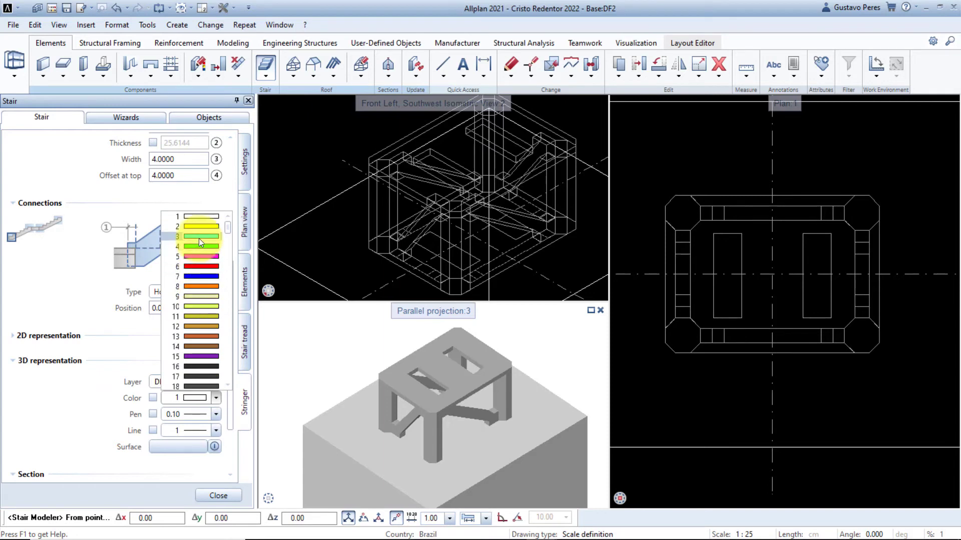
click(200, 230)
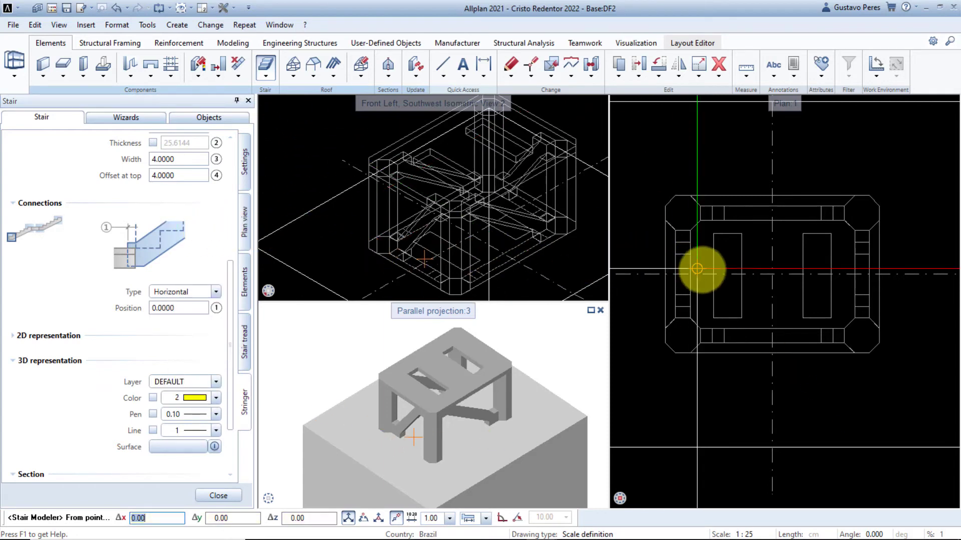
Step: Place the stair in the plan's left-hand slab opening, running from the midpoint of its lower edge upward, and end the stair command
scroll(697, 269, up, 3)
click(738, 370)
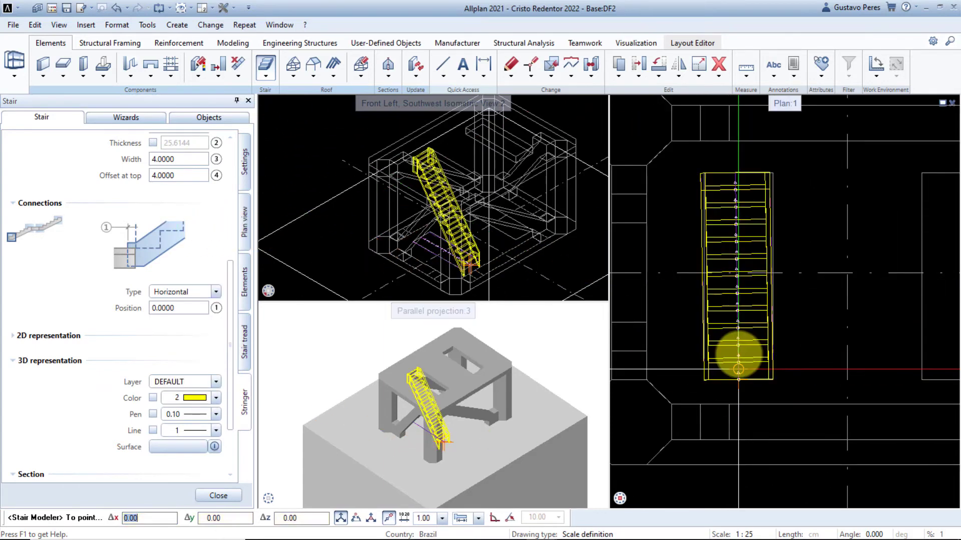
click(741, 224)
key(Escape)
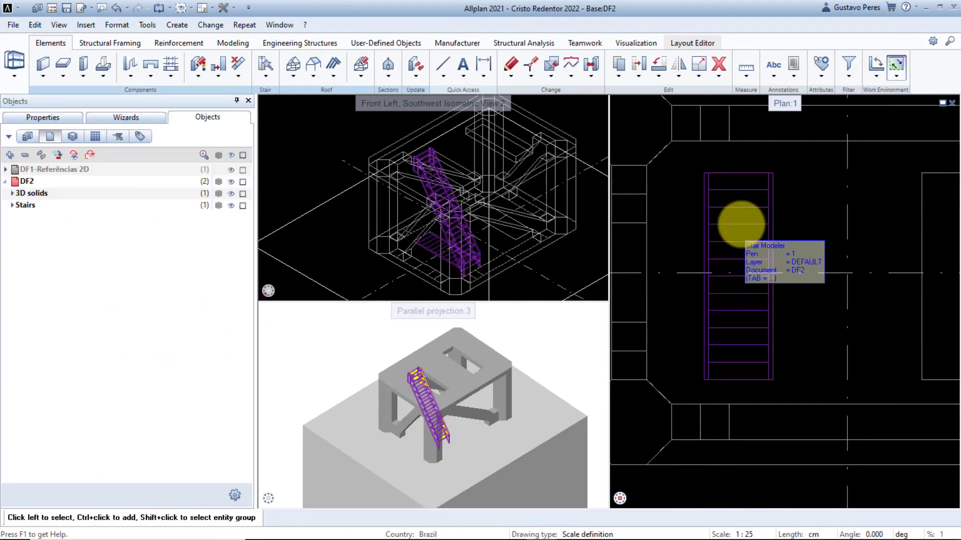
click(740, 224)
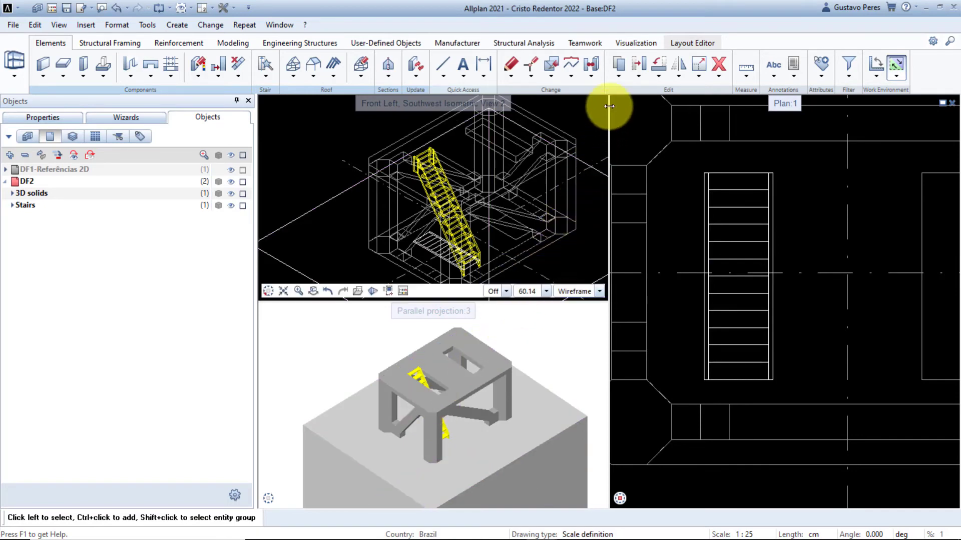
Step: Load the surface definitions from SURFACES.sur in the office favorites to apply materials to the model's colors
click(621, 43)
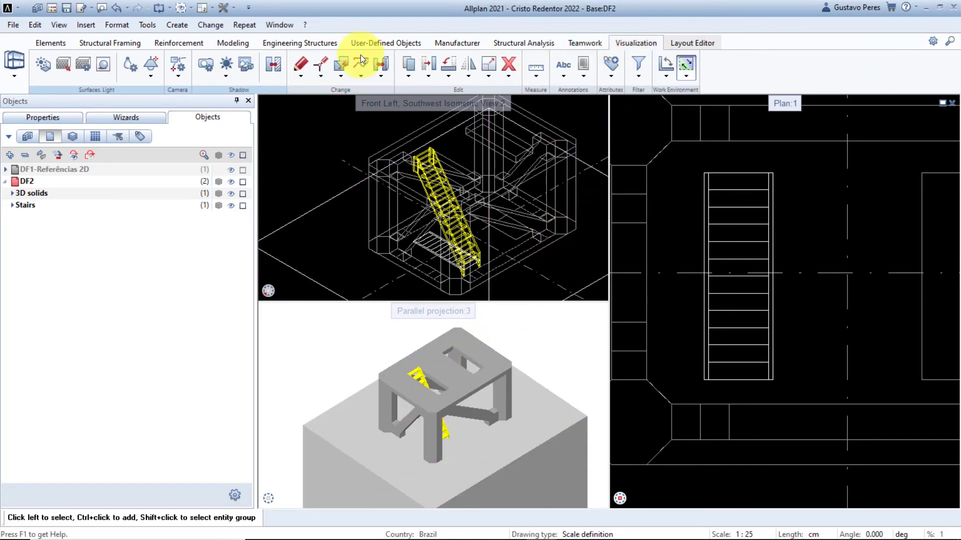
click(82, 63)
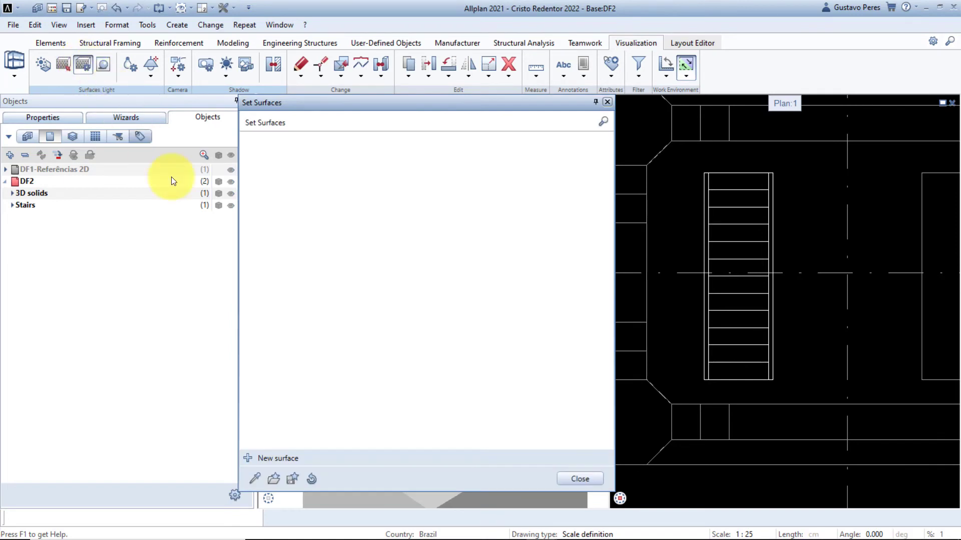
click(275, 482)
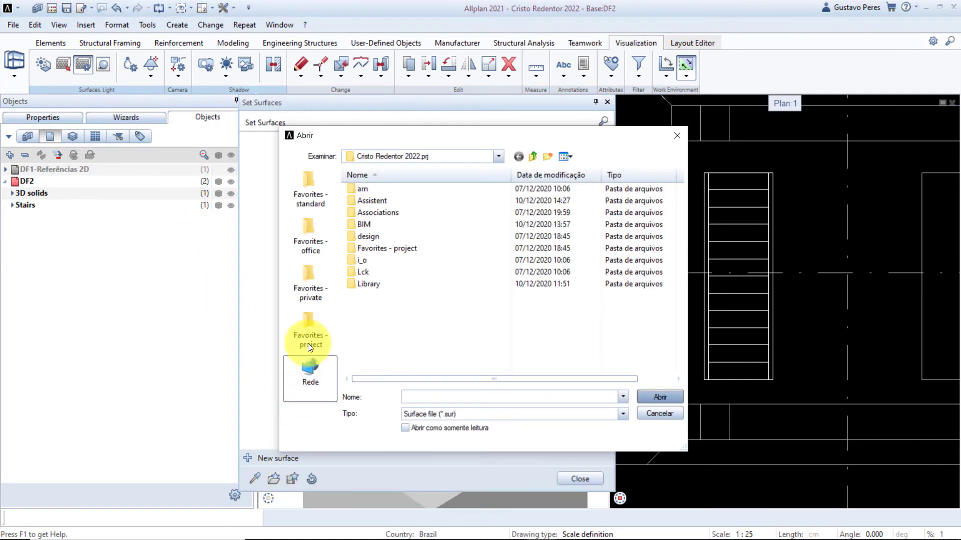
click(306, 239)
click(370, 192)
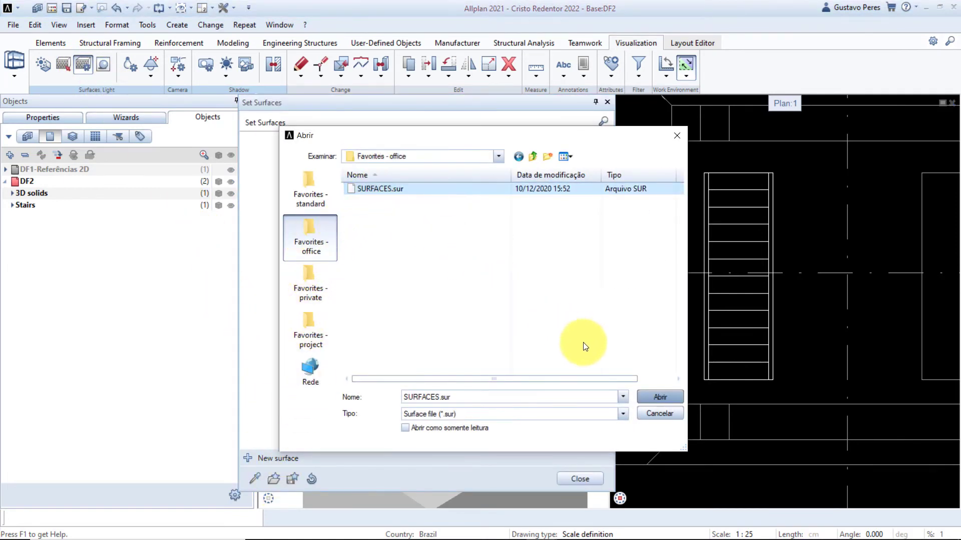
click(658, 396)
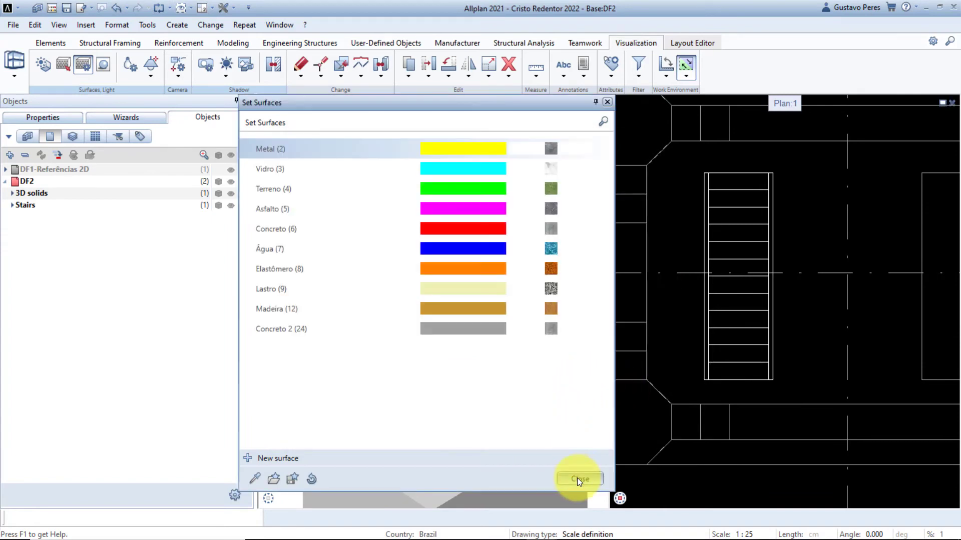
click(578, 478)
scroll(413, 395, up, 3)
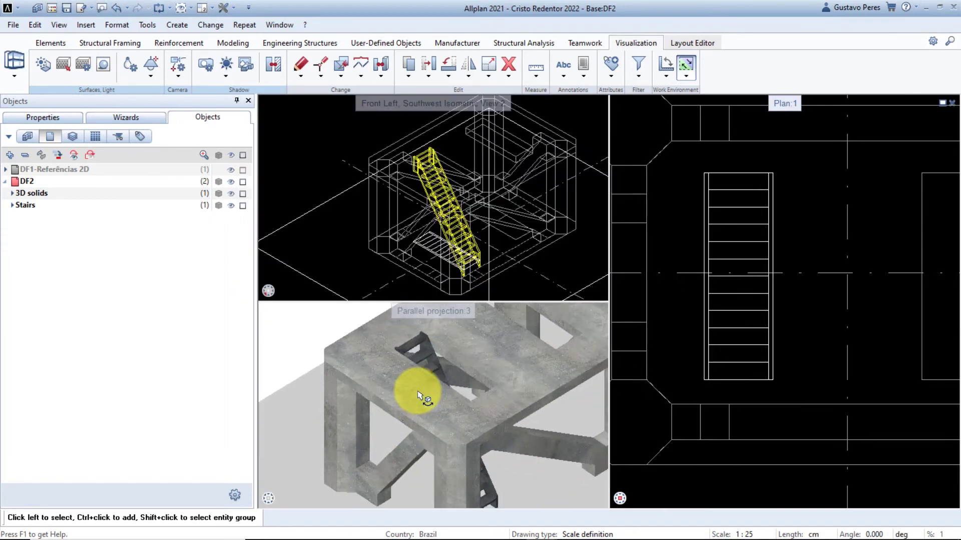
scroll(420, 395, down, 3)
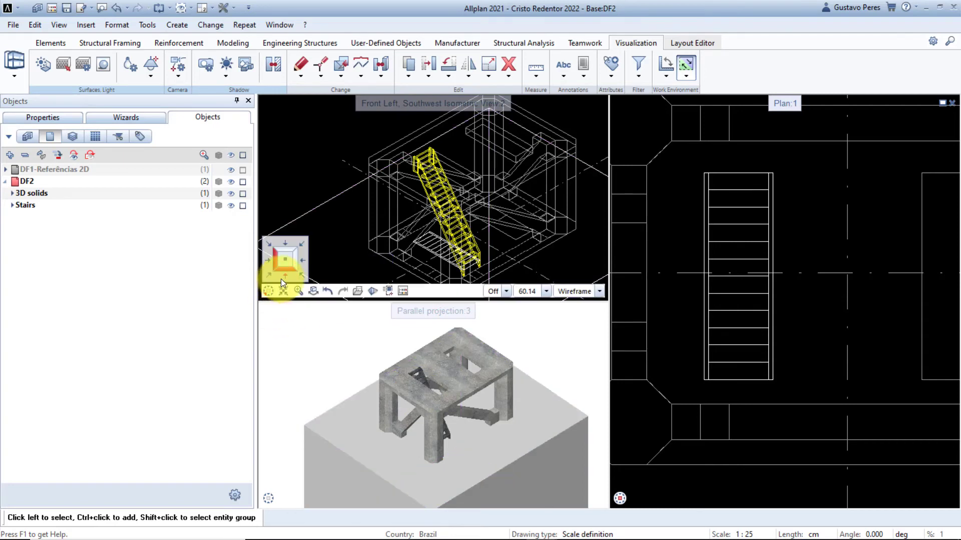
Step: In a front elevation, copy the whole structure with its stair one level up, from the column base to the slab's top
click(280, 279)
middle_drag(394, 251, 394, 253)
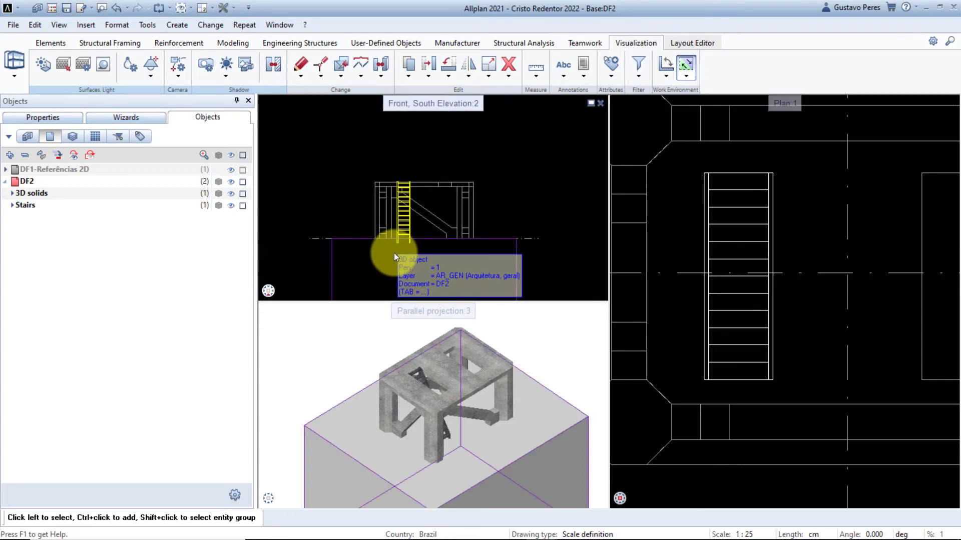
key(c)
drag(358, 151, 493, 259)
scroll(476, 223, up, 3)
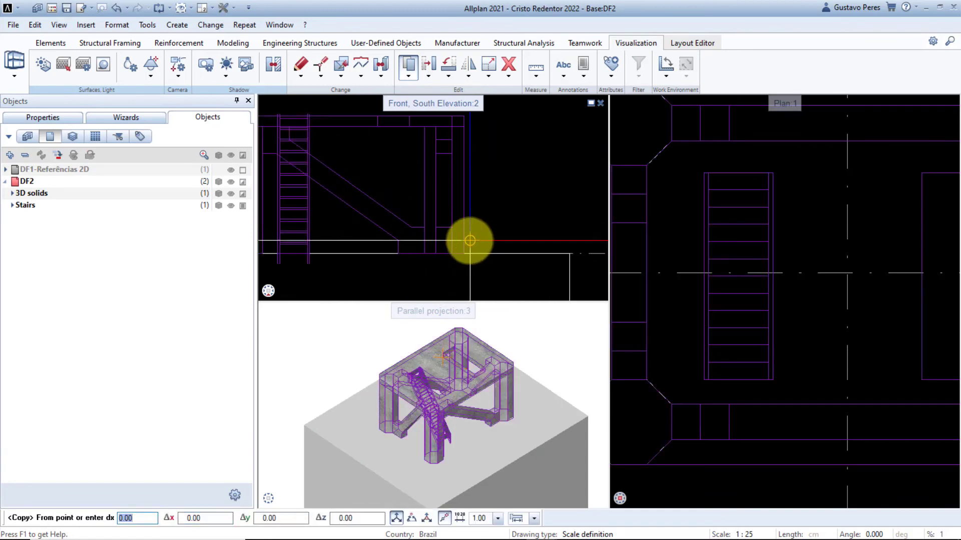
scroll(470, 241, down, 2)
click(460, 253)
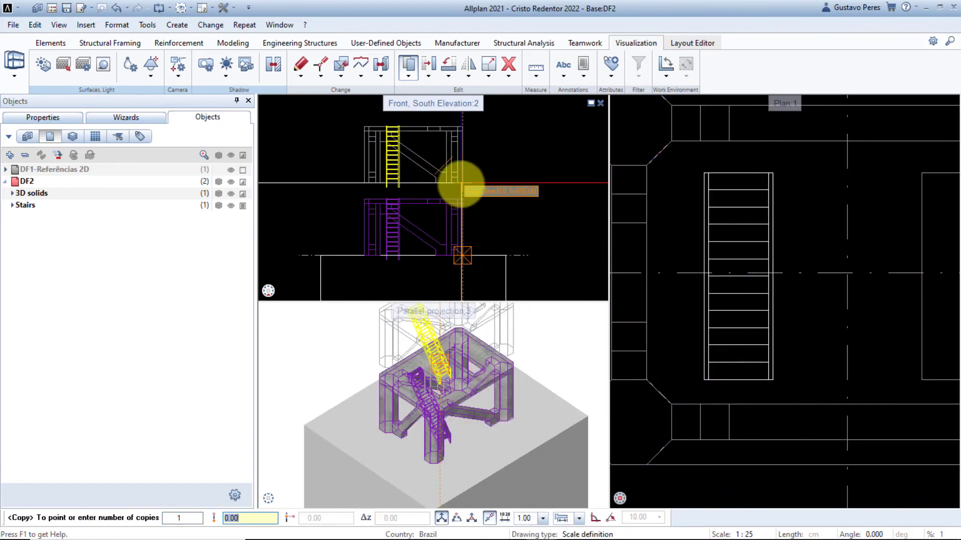
click(461, 199)
key(Escape)
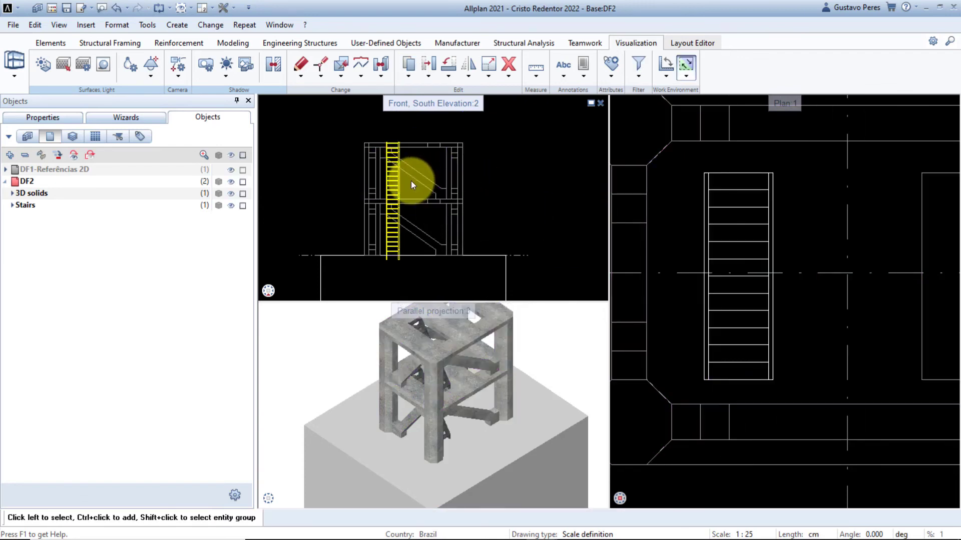
Step: Mirror the upper-level stair without copying about the vertical centre axis in plan, moving it to the opposite slab opening
click(398, 183)
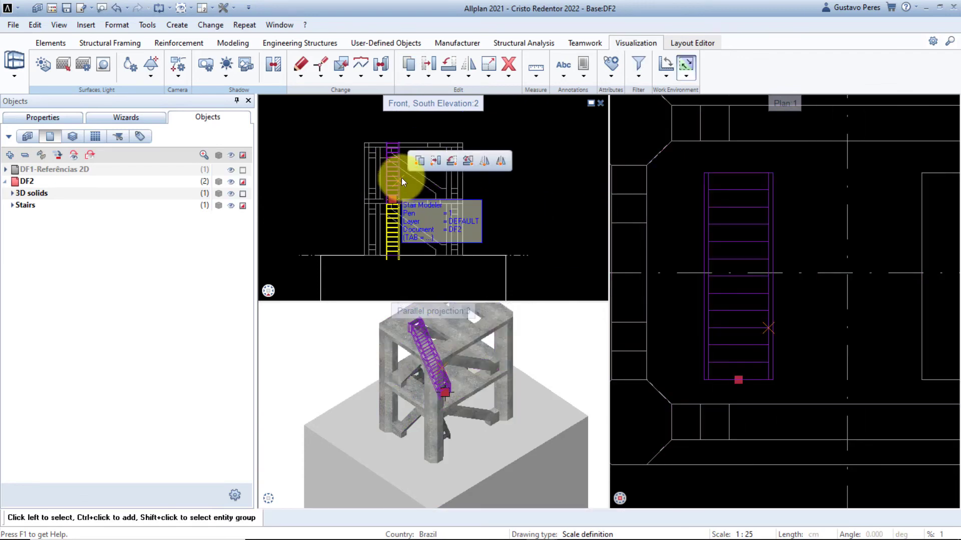
click(470, 71)
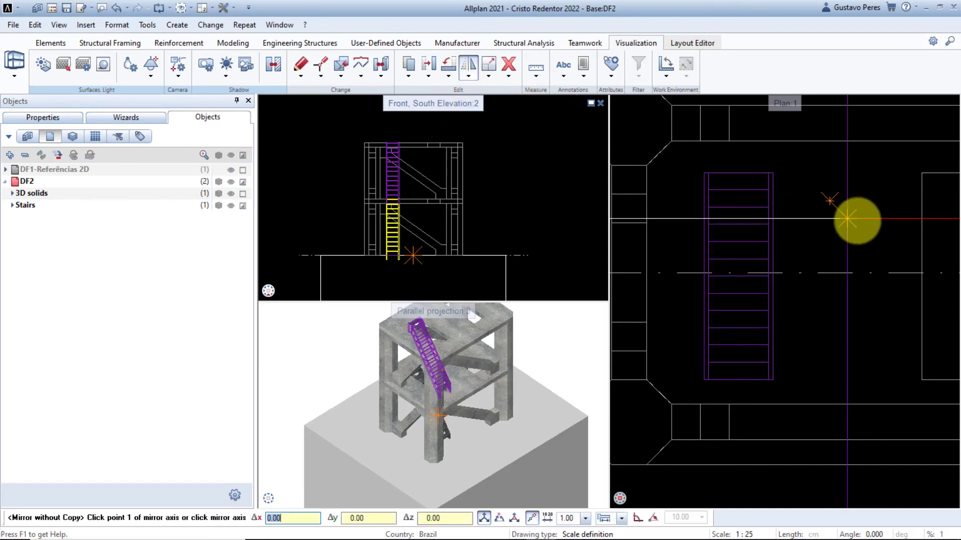
click(846, 221)
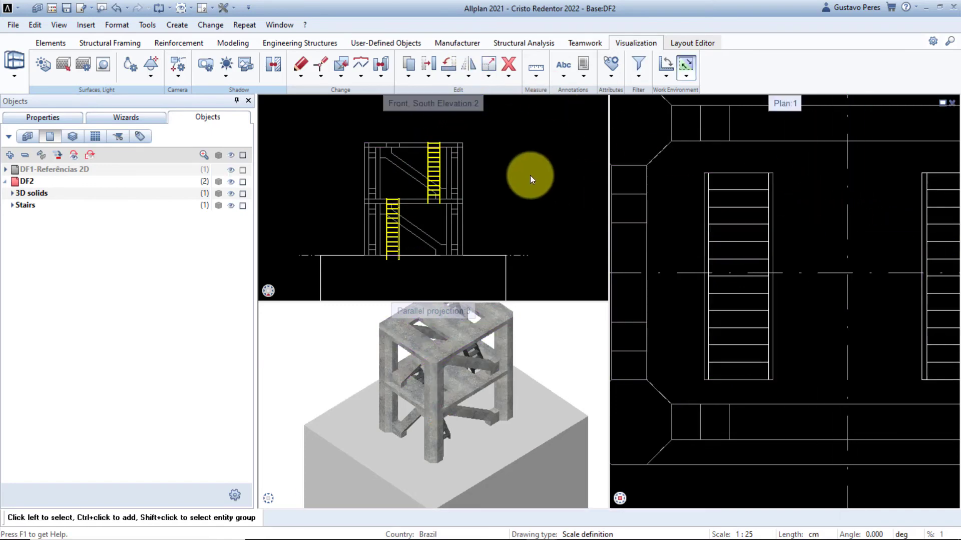
Step: Stretch the top points of the upper level's columns, beams and slab 5 cm downward in the front elevation
key(s)
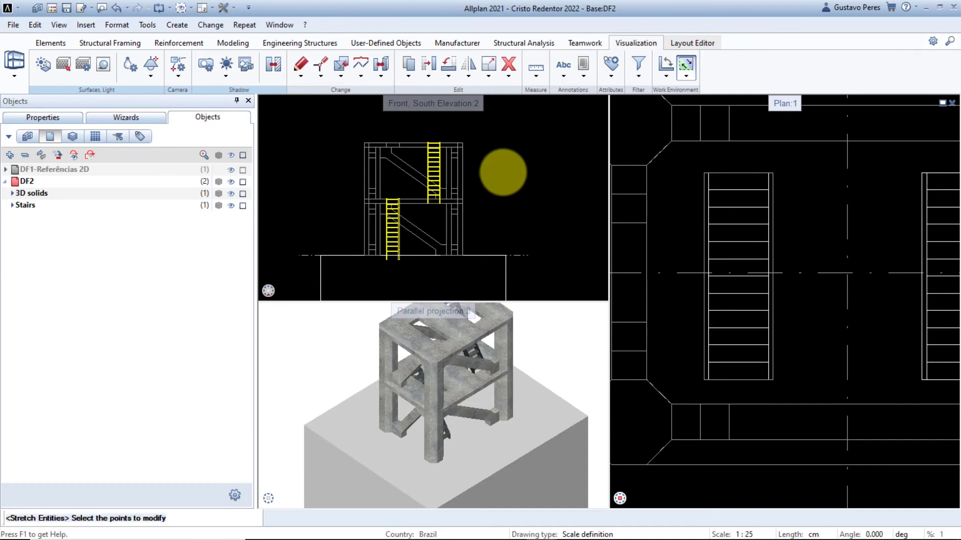
drag(338, 120, 508, 167)
click(506, 140)
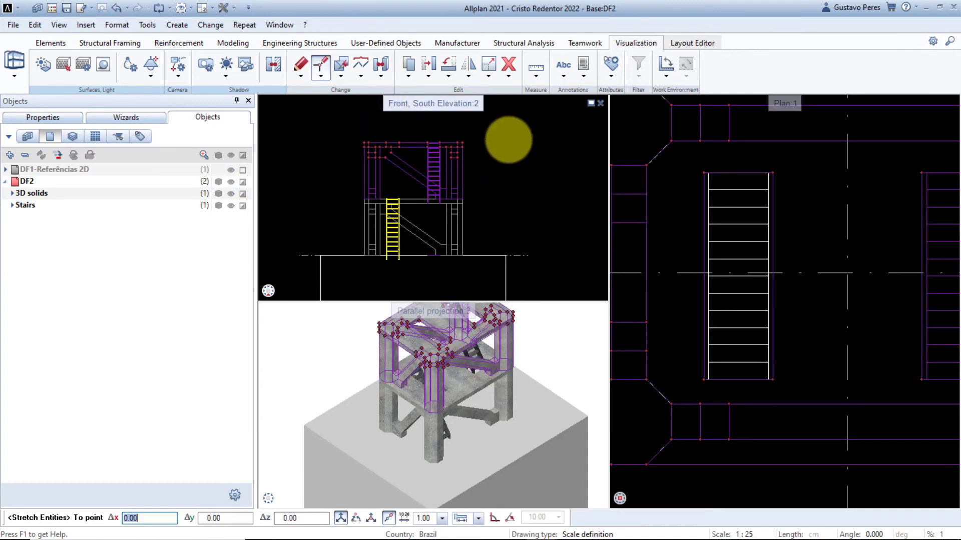
text(5)
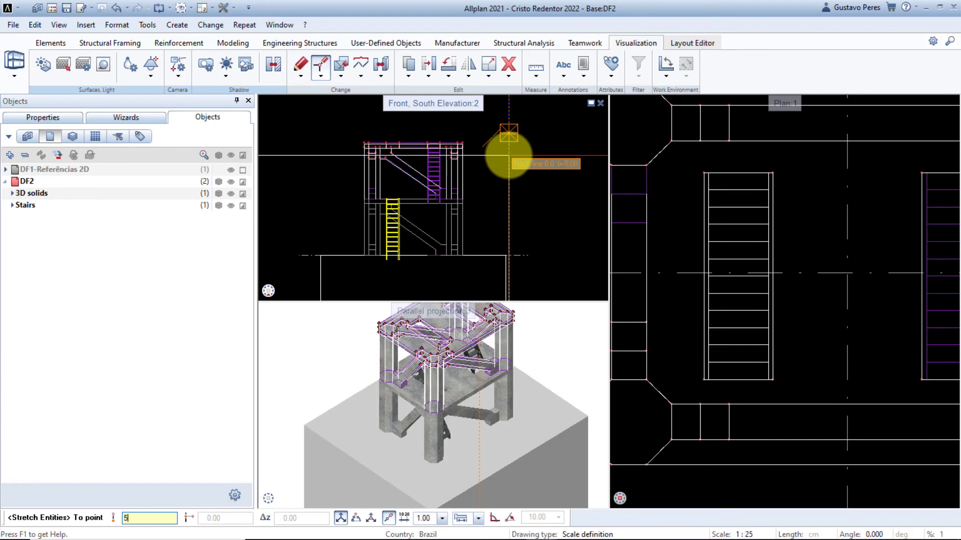
key(Return)
key(Escape)
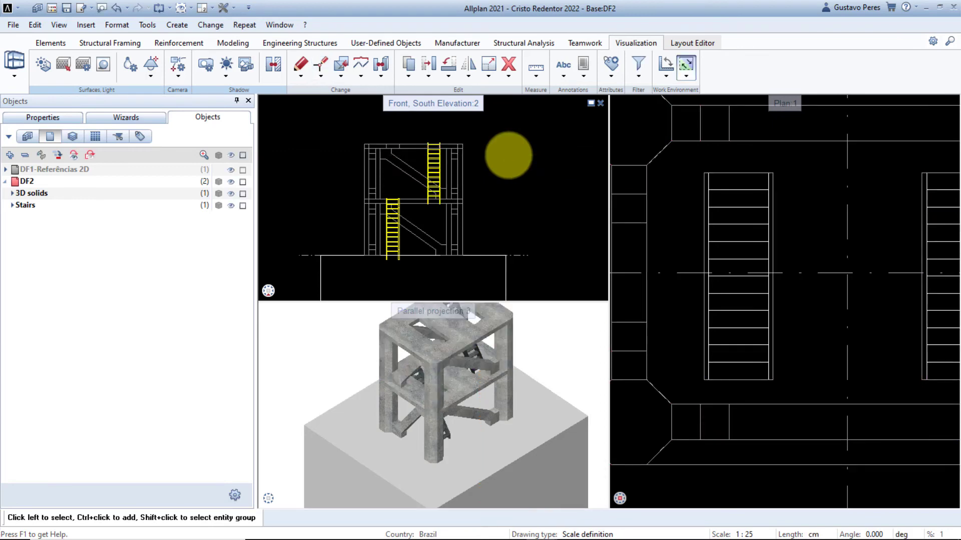
Step: Edit the upper-level stair, setting its starting height to 260 and its height difference to 255
click(440, 168)
double_click(440, 169)
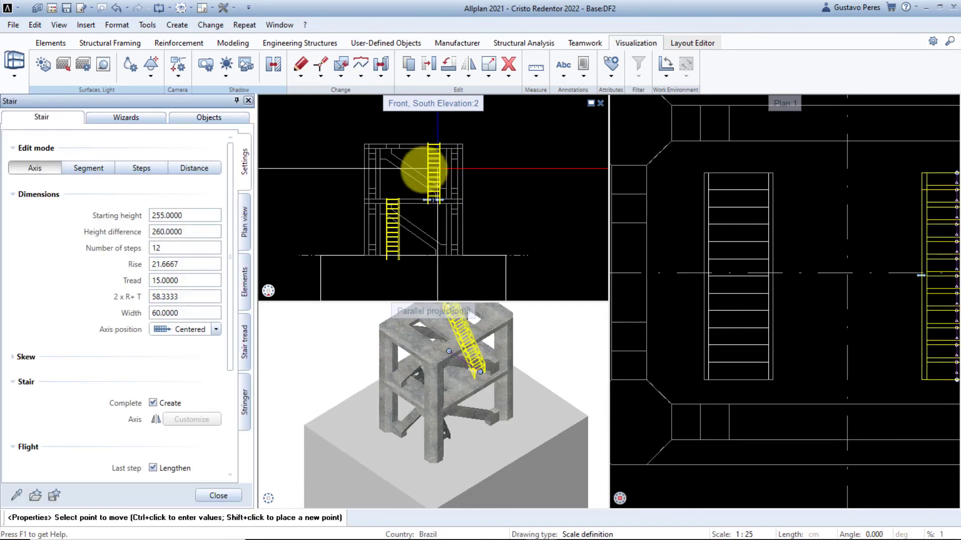
click(190, 229)
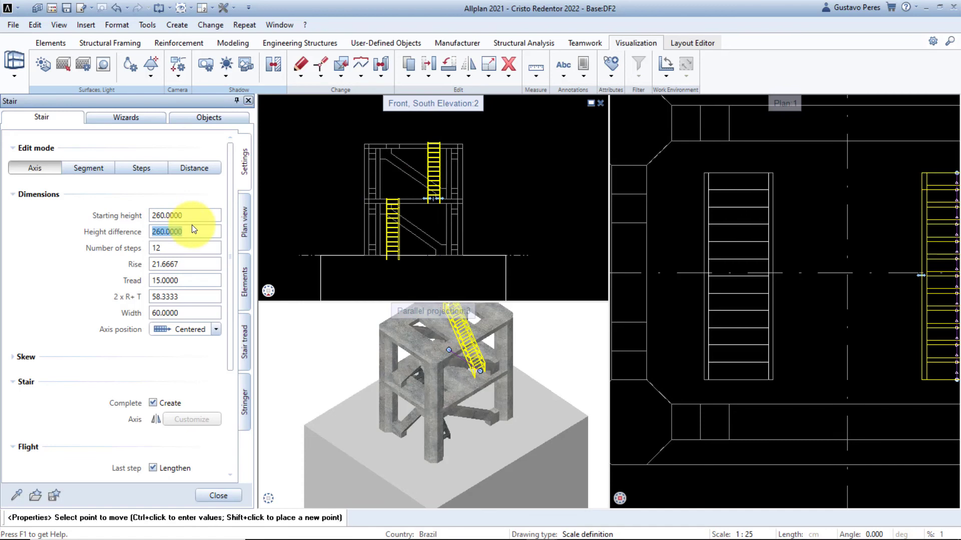
text(255)
key(Return)
click(232, 495)
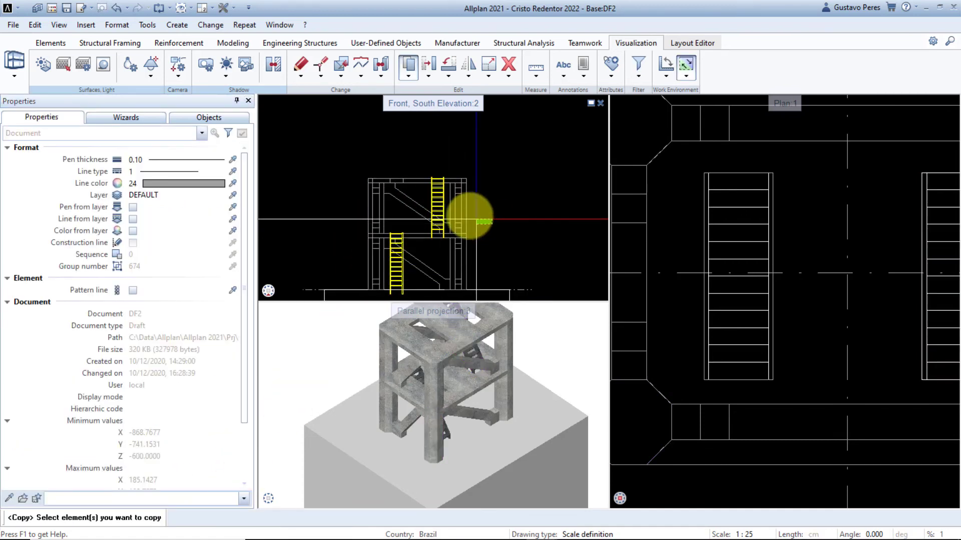
Step: In the front elevation, copy the upper level with its stair one level up, from the slab it stands on to its top slab
drag(477, 221, 336, 159)
scroll(473, 232, up, 3)
click(456, 231)
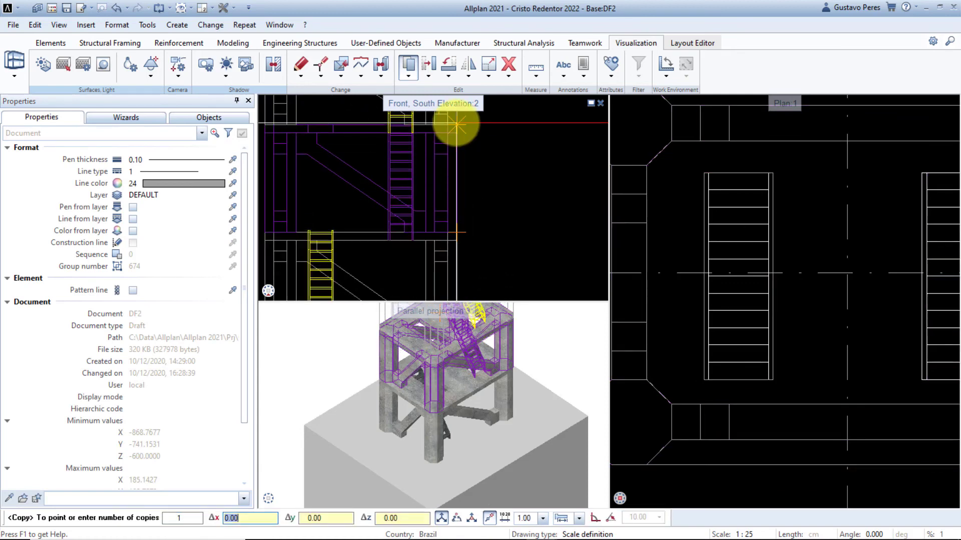
click(455, 124)
scroll(495, 137, down, 3)
middle_drag(496, 138, 505, 216)
key(Escape)
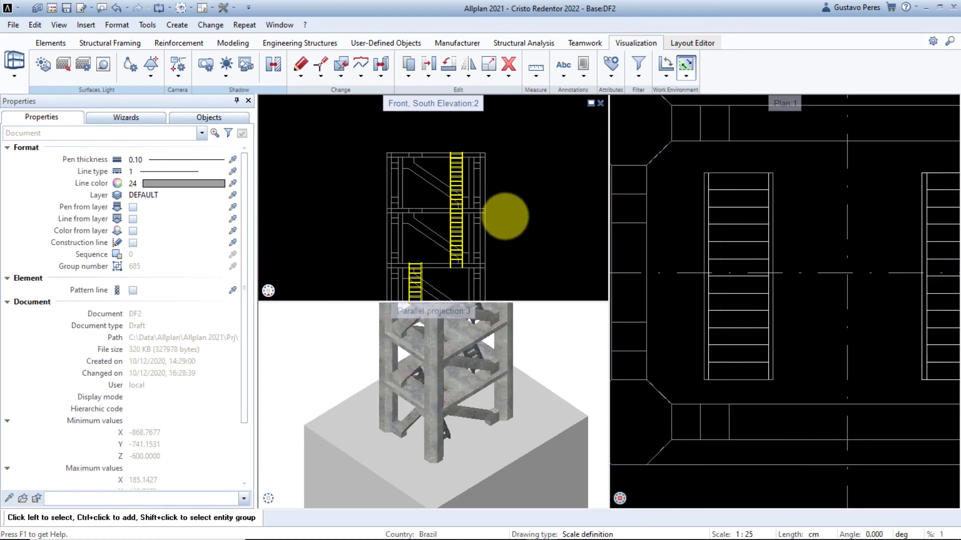
Step: Mirror the new top level's stair without copying about the vertical centre axis in plan
click(456, 176)
click(469, 67)
click(845, 227)
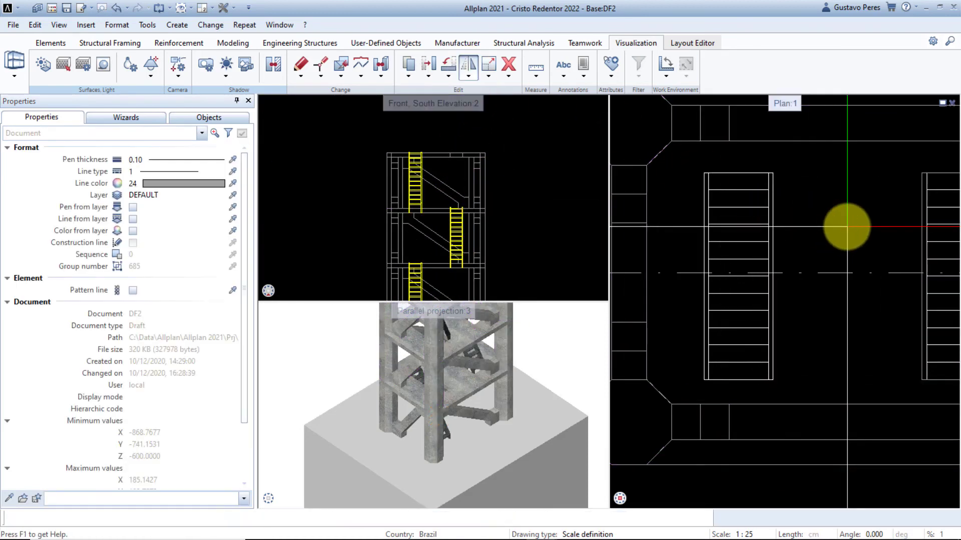
key(Escape)
Step: Remove the top level's diagonal braces and isolate the pair of diagonal braces on the middle level
scroll(427, 194, up, 2)
drag(425, 160, 425, 160)
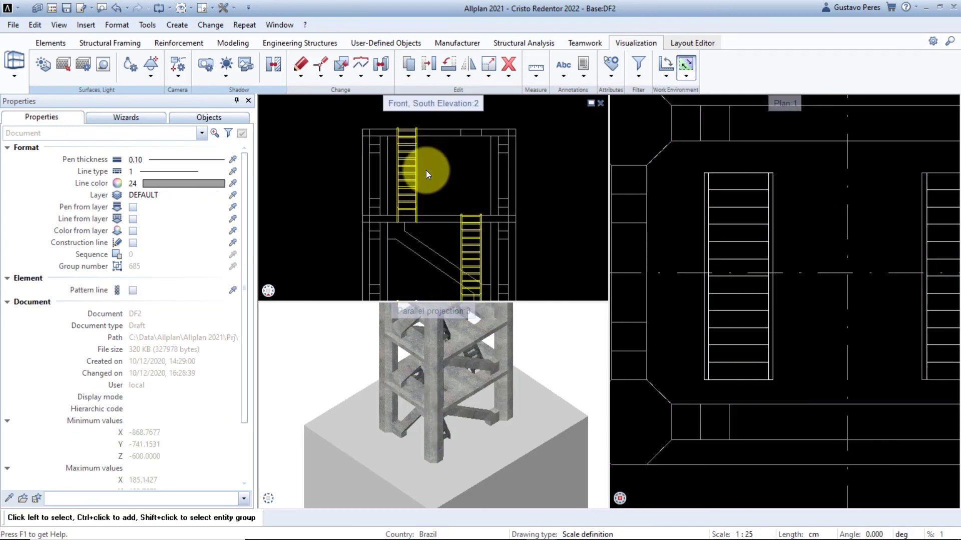
middle_drag(425, 170, 421, 226)
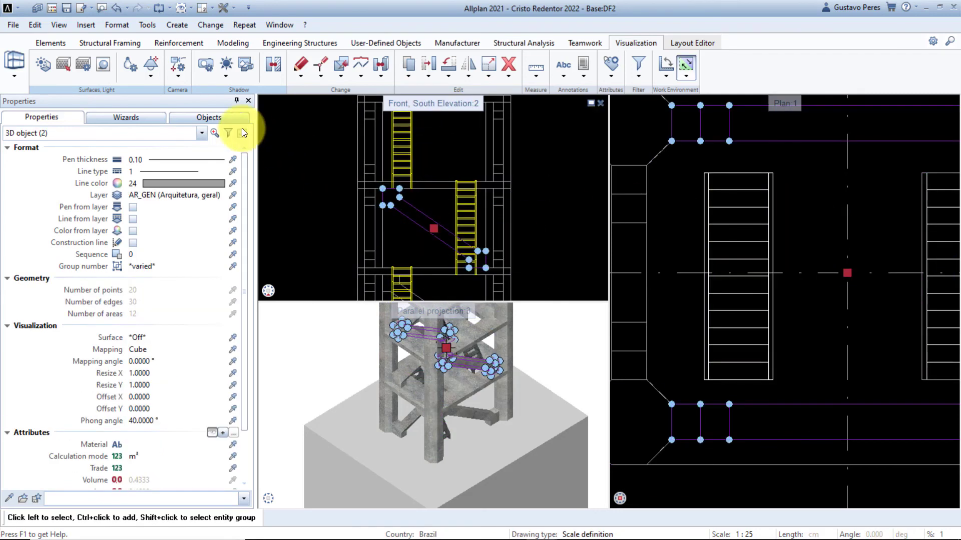
click(203, 117)
click(89, 155)
click(352, 189)
Step: Stretch the upper ends of the isolated braces upward so they span two levels, and show all objects again
key(s)
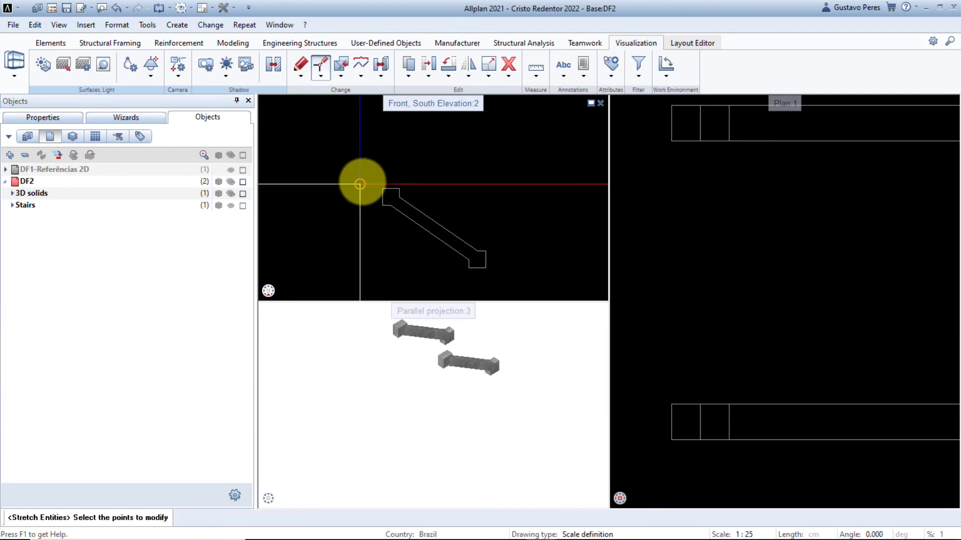
drag(368, 164, 406, 225)
click(302, 255)
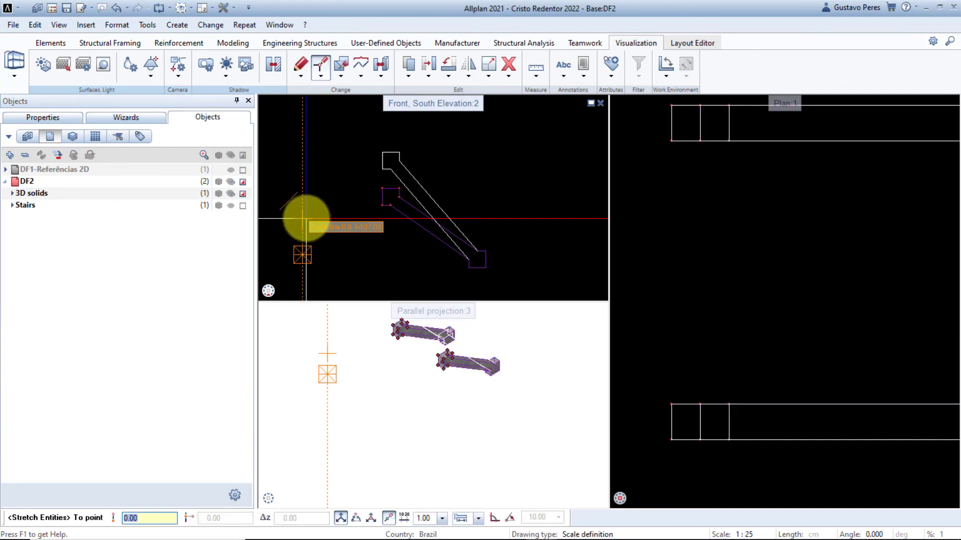
click(303, 218)
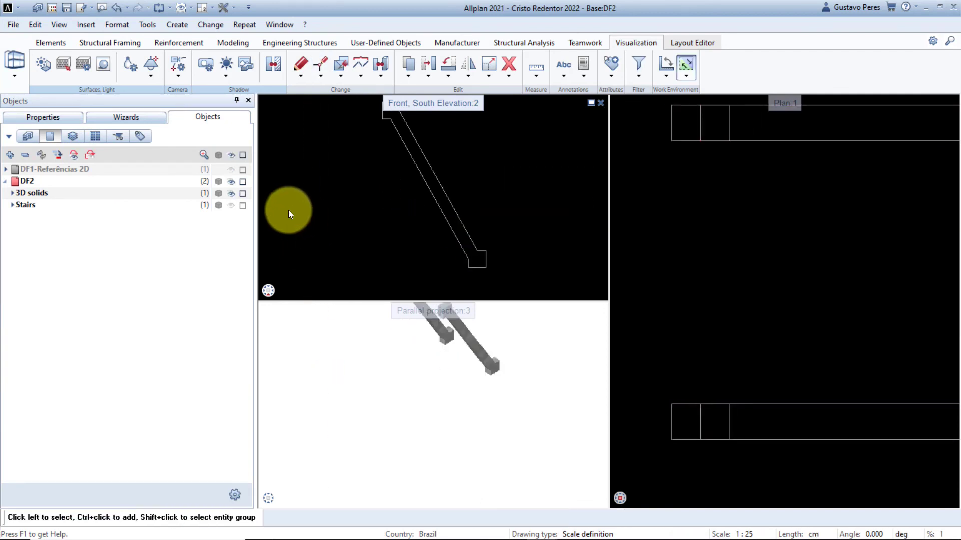
click(232, 155)
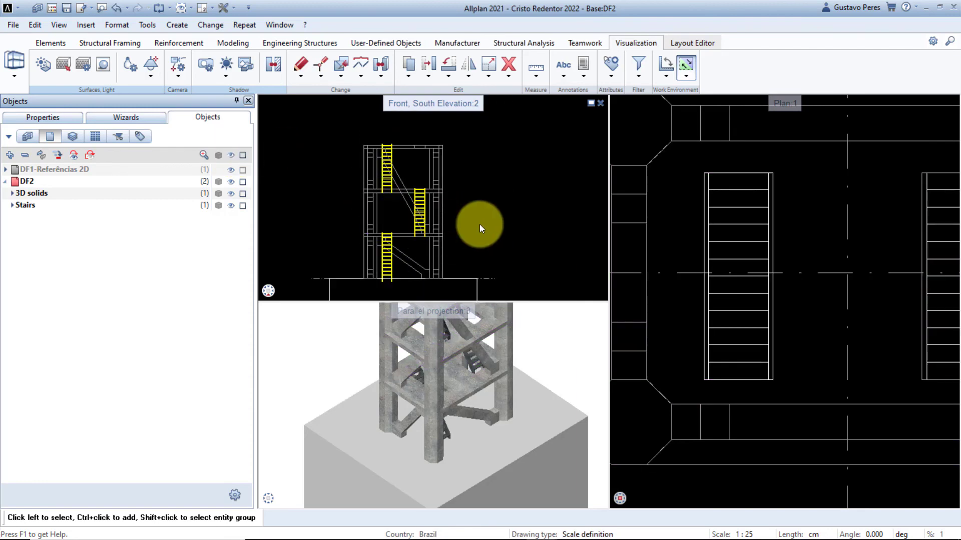
Step: In the front elevation, copy the two upper levels with their braces and stairs repeatedly upward to stack the tower
drag(486, 225, 328, 133)
key(c)
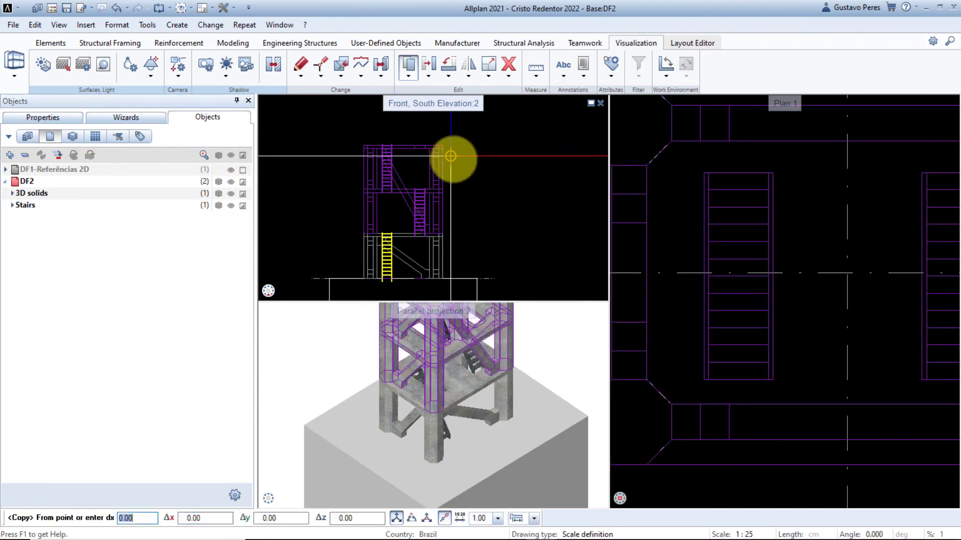
scroll(455, 209, up, 3)
click(429, 244)
scroll(400, 257, down, 4)
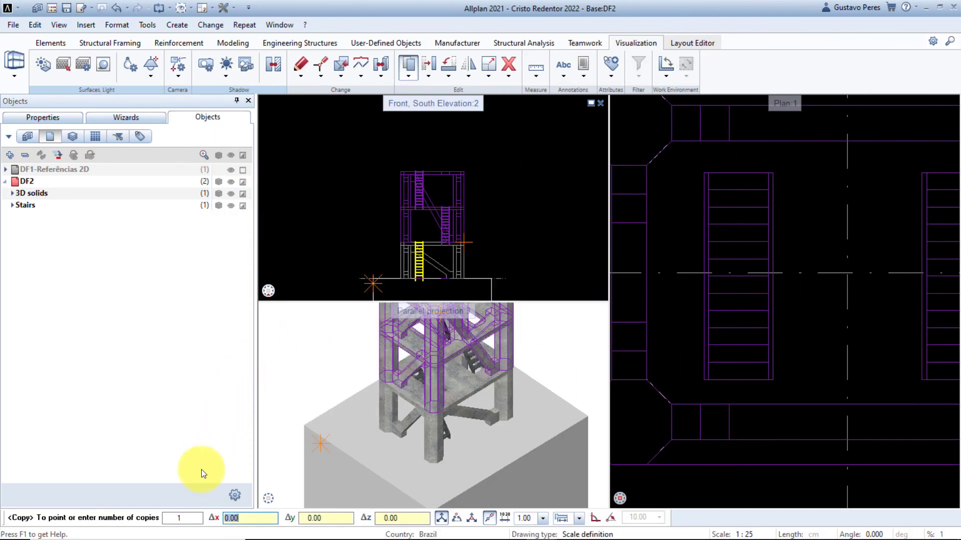
key(Return)
scroll(445, 118, up, 3)
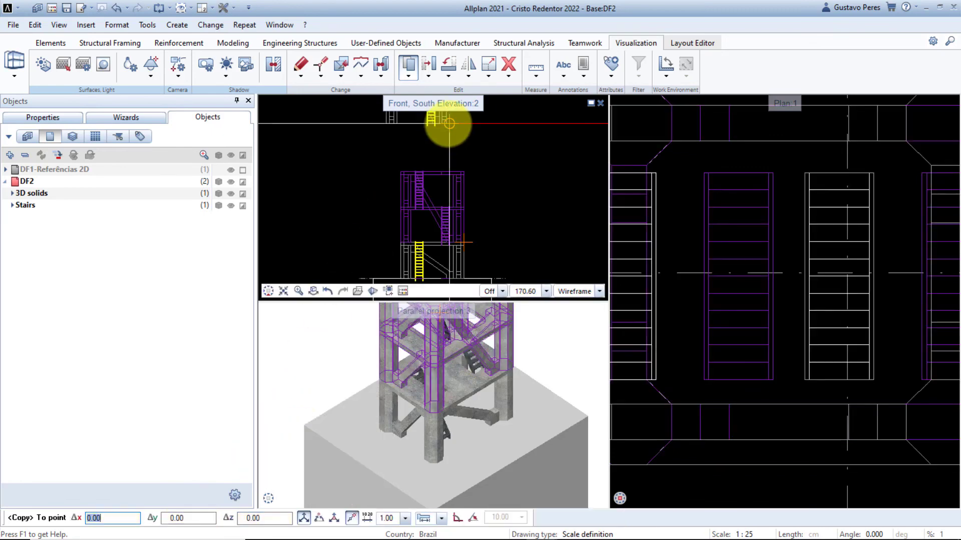
click(467, 227)
scroll(491, 205, down, 5)
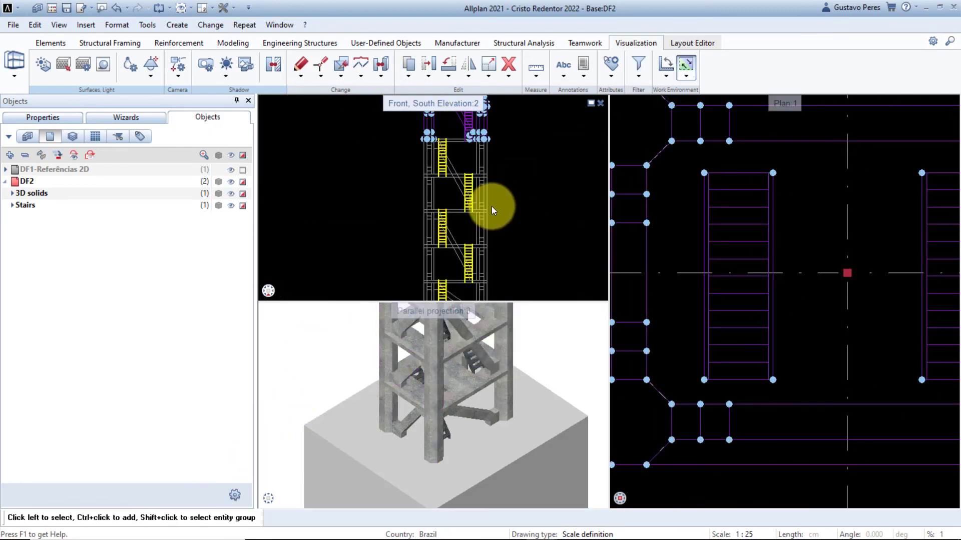
middle_drag(511, 139, 507, 146)
key(Escape)
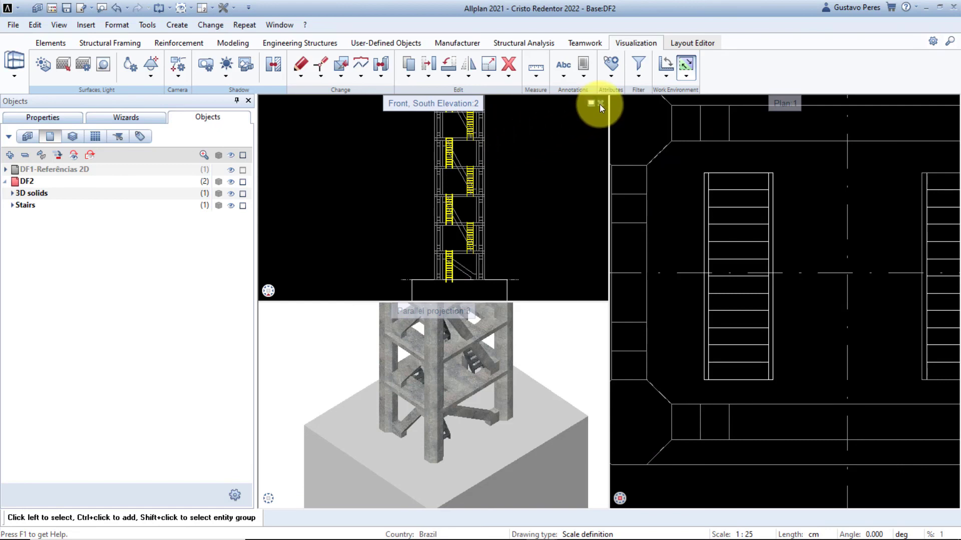
Step: Close the elevation and plan views and examine the stacked tower from base upward in the parallel projection
click(601, 104)
click(952, 103)
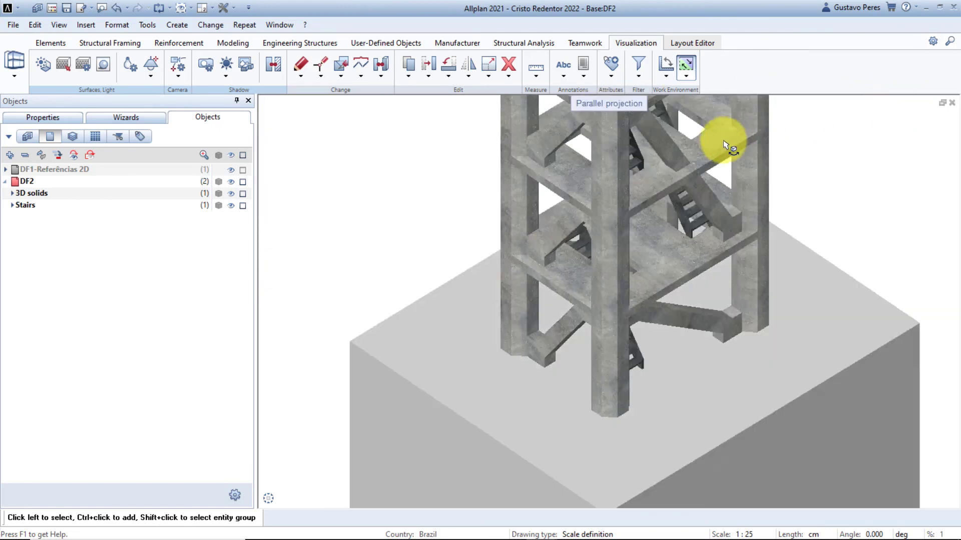
middle_drag(729, 146, 712, 251)
ctrl+drag(600, 280, 629, 228)
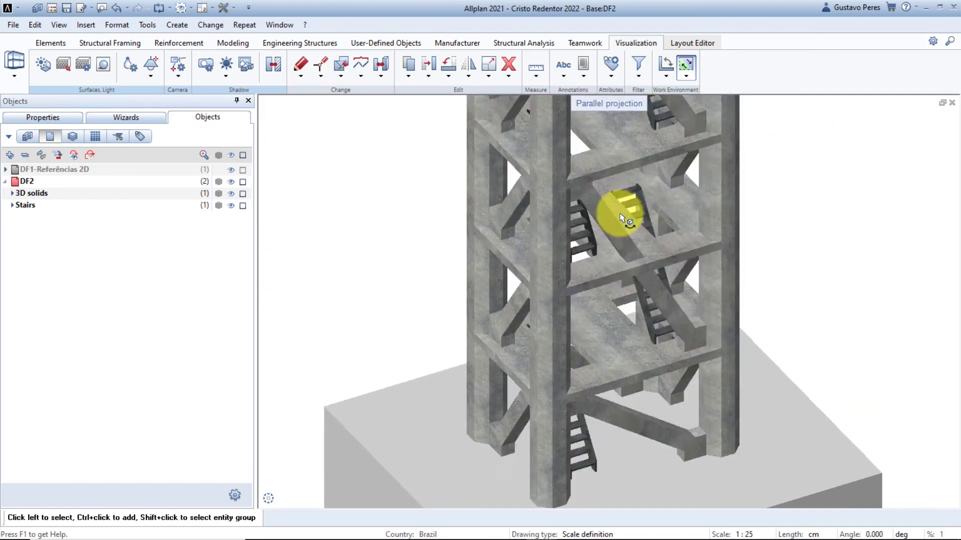
middle_drag(623, 176, 615, 310)
mouse_move(609, 133)
middle_down()
mouse_move(606, 301)
mouse_move(590, 261)
middle_up()
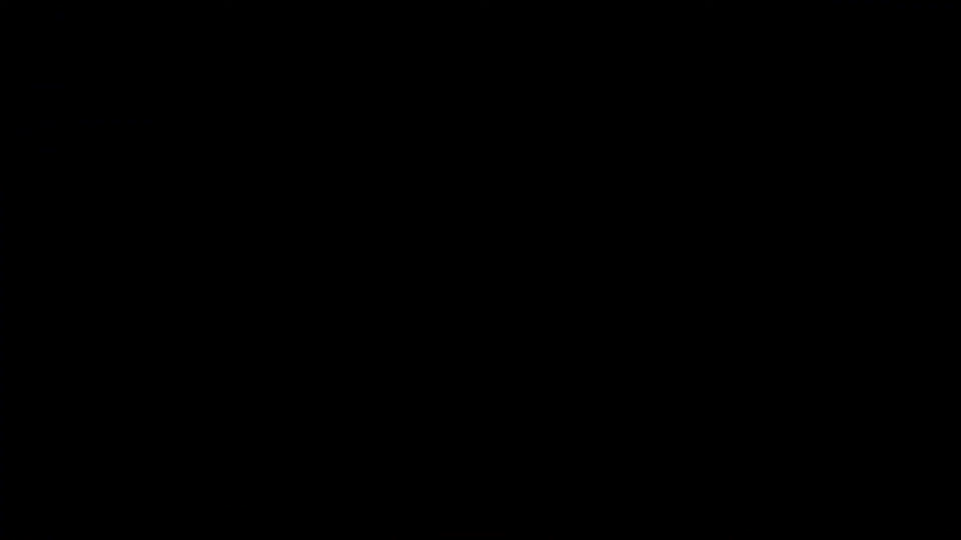